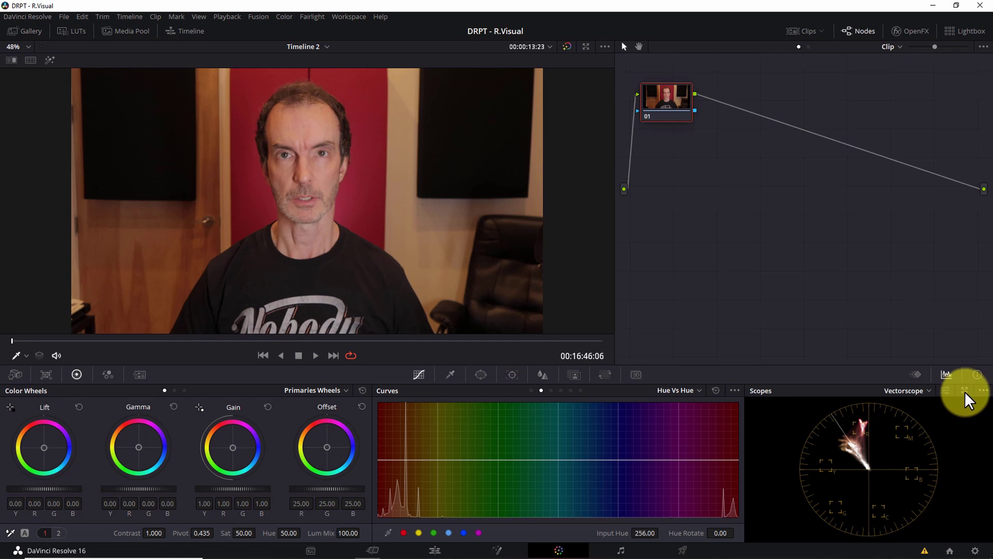
# Open the scopes in a floating window and review the available scope types and the waveform's display settings
pyautogui.click(963, 389)
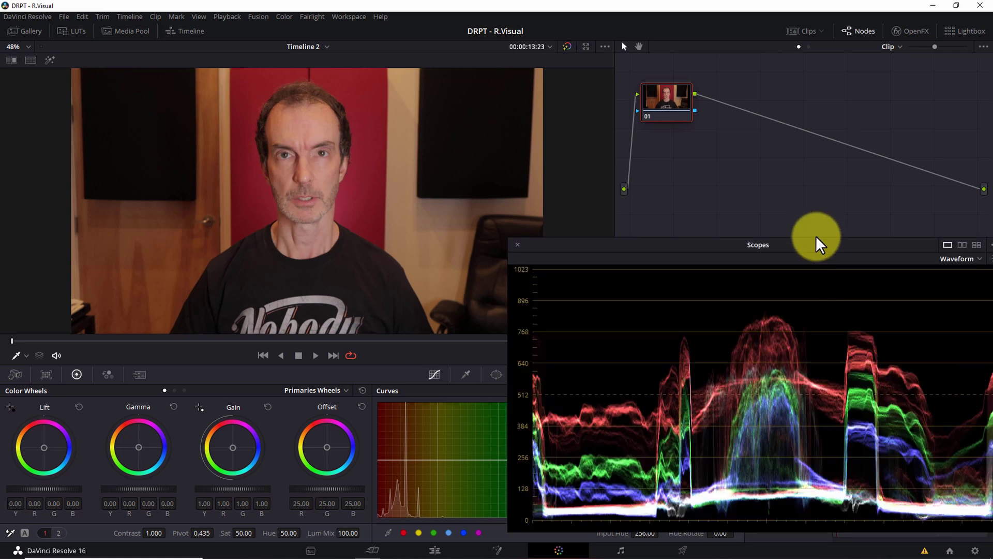
pyautogui.moveTo(816, 238); pyautogui.dragTo(790, 265)
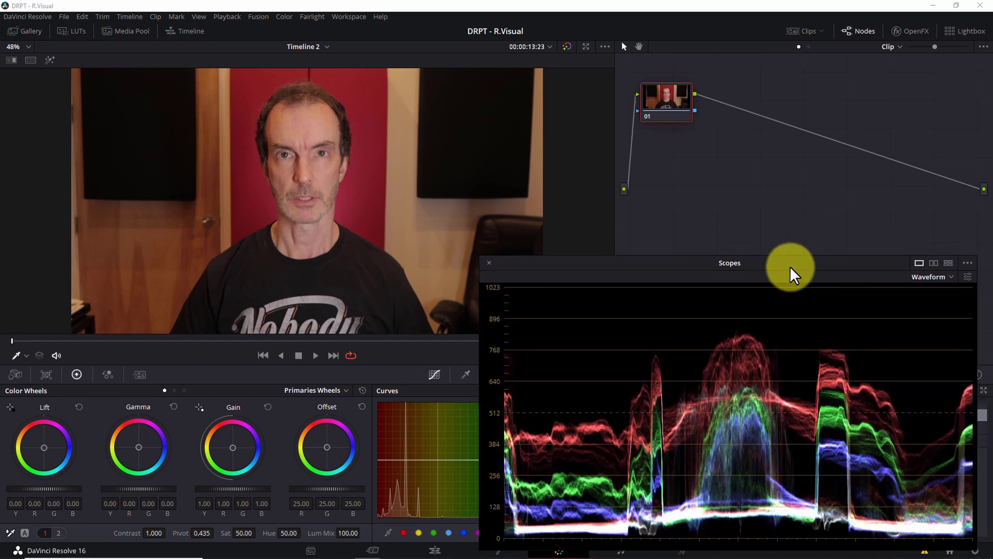
pyautogui.click(950, 277)
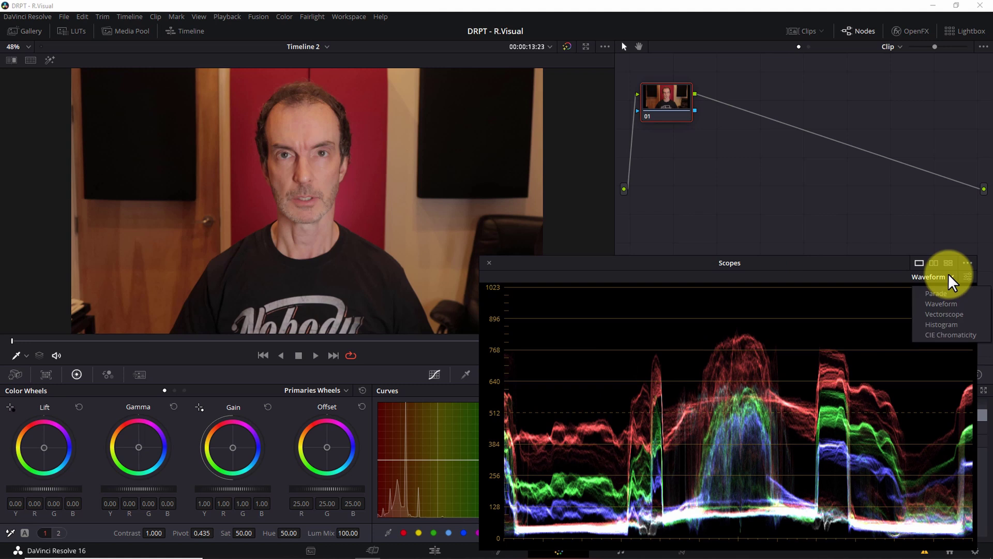
pyautogui.click(973, 278)
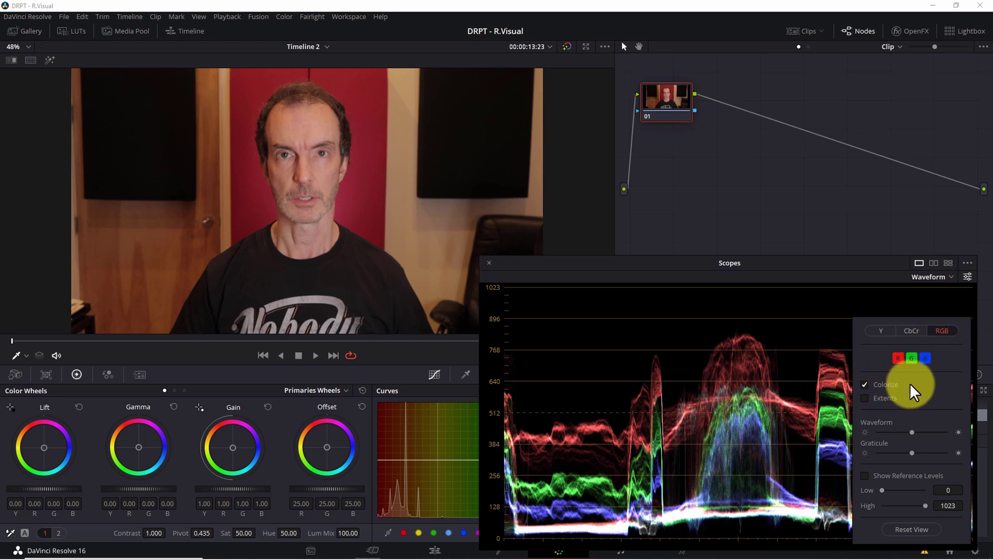
pyautogui.click(839, 270)
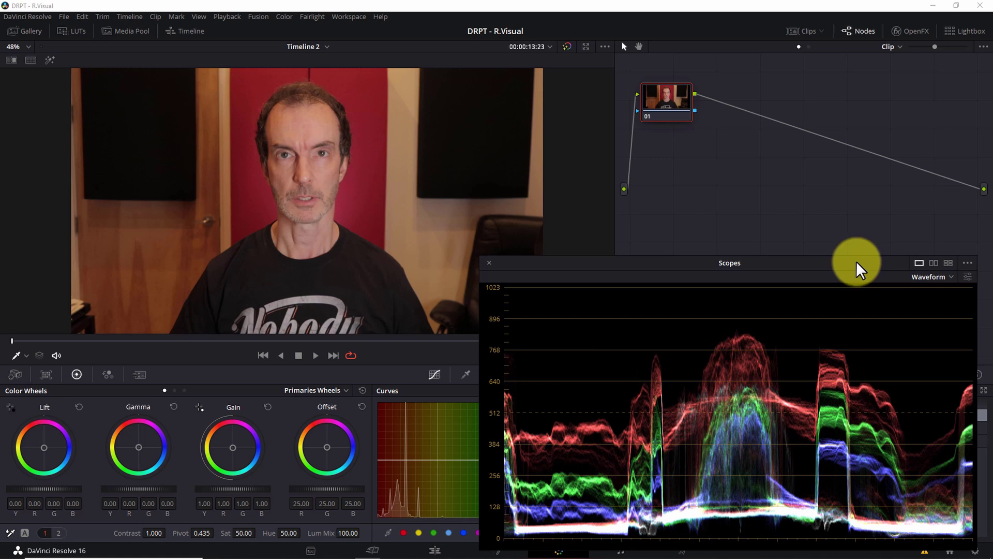
# Position the floating scopes beneath the viewer image to compare the waveform with the picture, and move them back over the palettes
pyautogui.moveTo(834, 257); pyautogui.dragTo(790, 246)
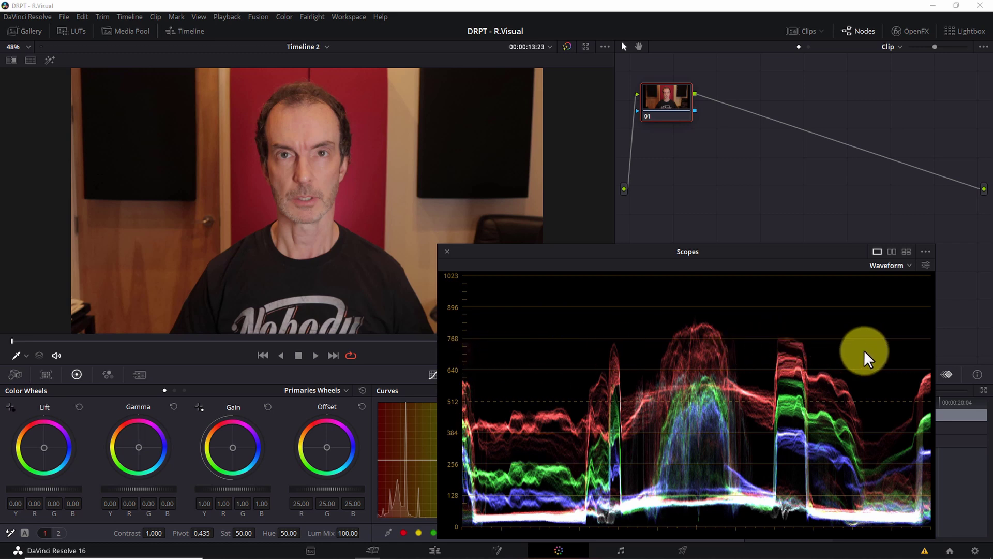
pyautogui.moveTo(725, 250); pyautogui.dragTo(347, 280)
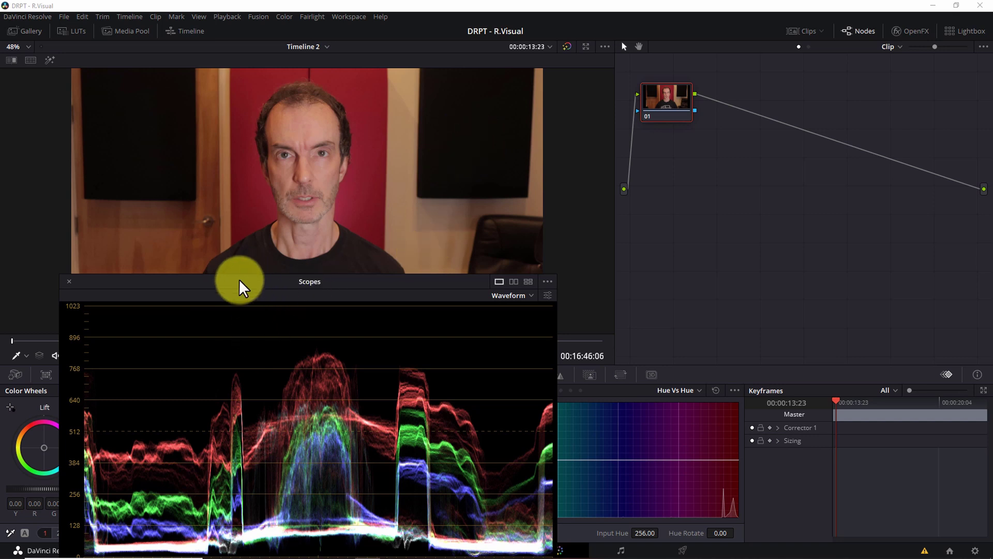
pyautogui.moveTo(234, 283); pyautogui.dragTo(226, 269)
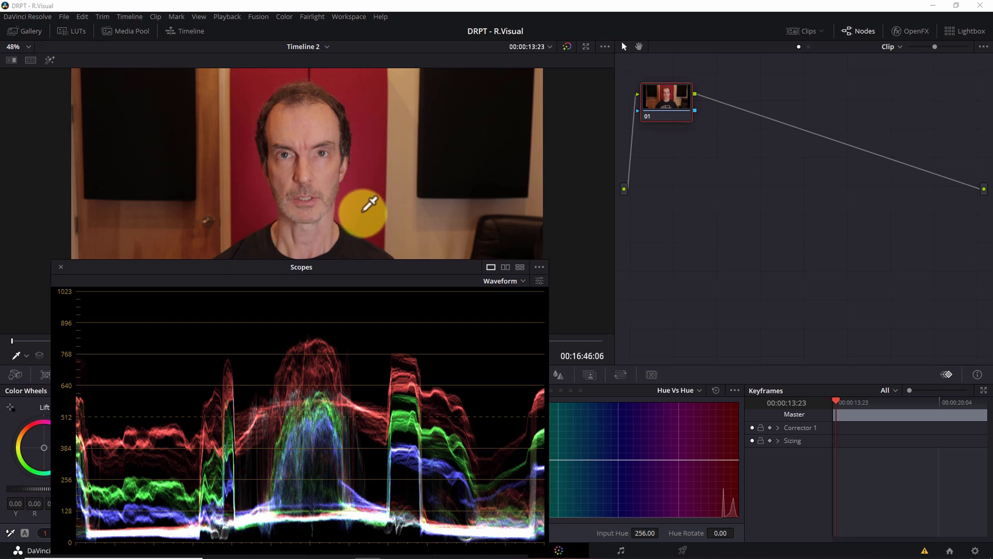
pyautogui.moveTo(330, 269); pyautogui.dragTo(779, 266)
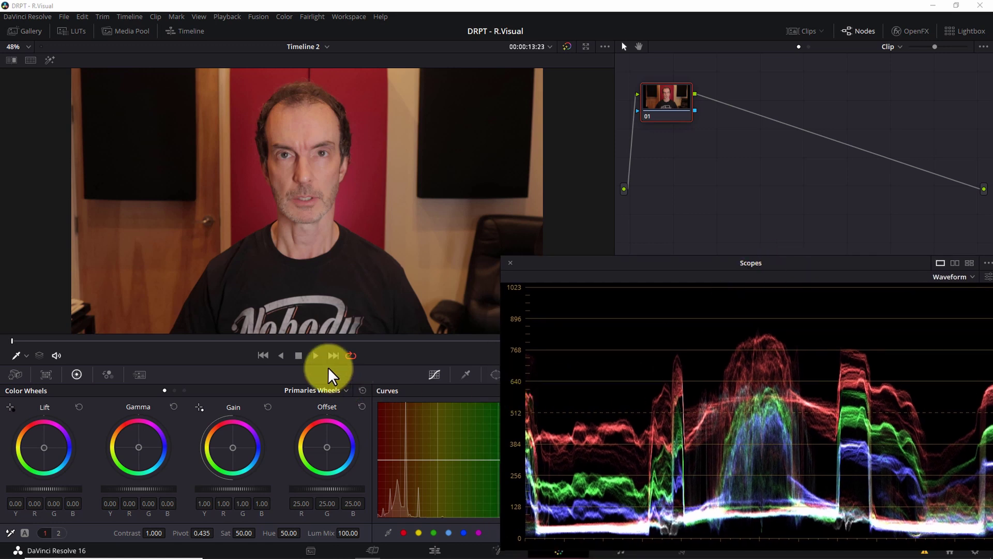
# At 00:00:18:05, draw a four-point curve window inside the white card and isolate it with Highlight
pyautogui.moveTo(173, 340); pyautogui.dragTo(290, 340)
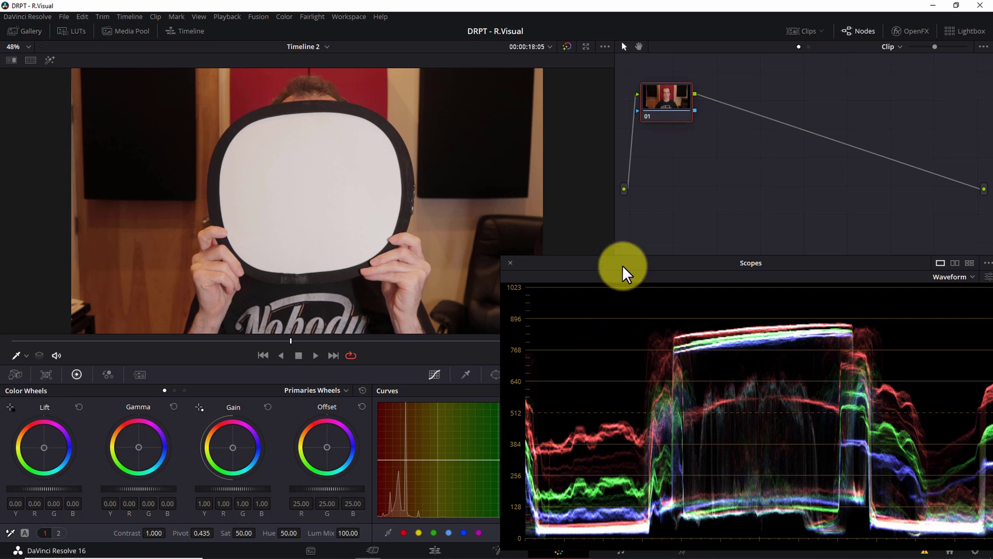
pyautogui.moveTo(622, 264); pyautogui.dragTo(662, 274)
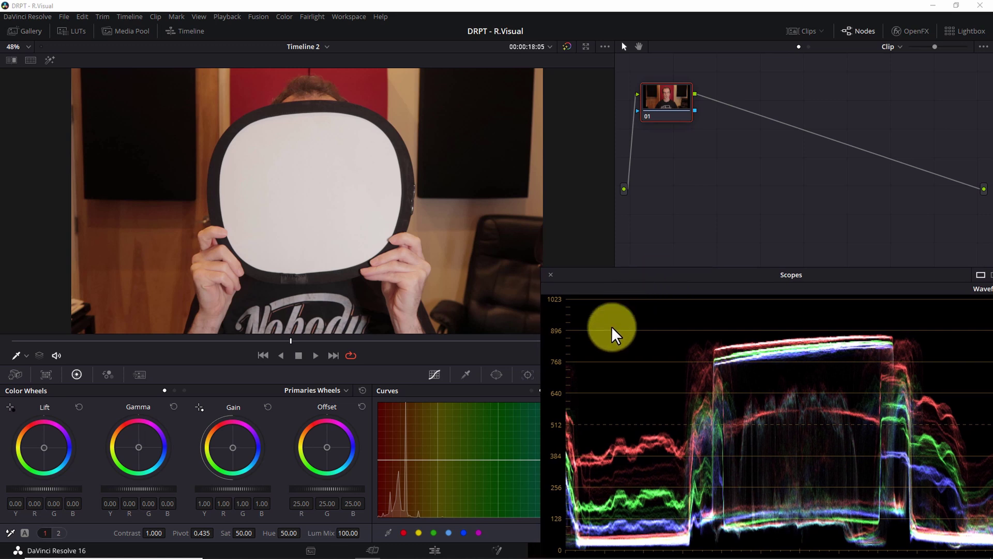
pyautogui.click(495, 373)
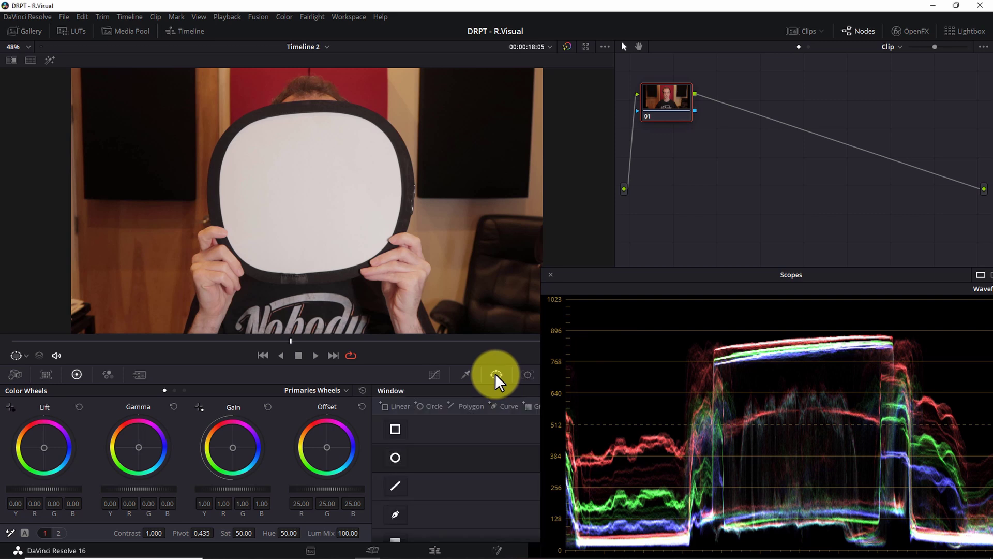
pyautogui.click(395, 515)
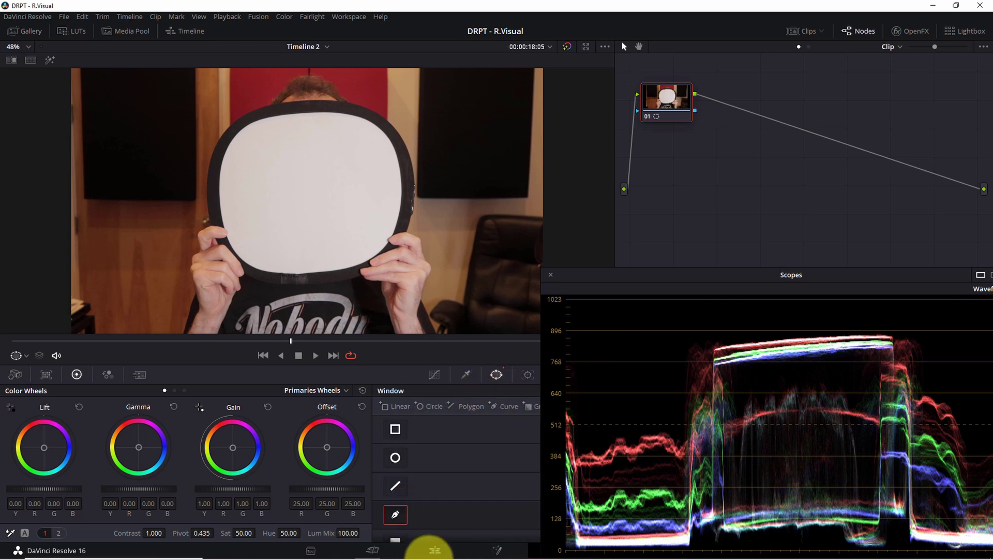
pyautogui.click(244, 145)
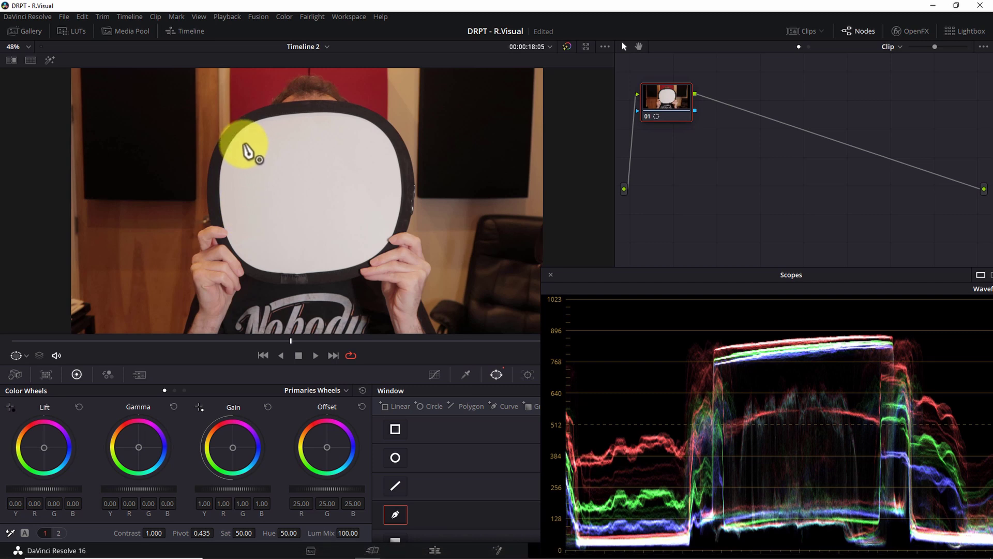
pyautogui.click(250, 254)
pyautogui.click(374, 244)
pyautogui.click(369, 136)
pyautogui.click(244, 145)
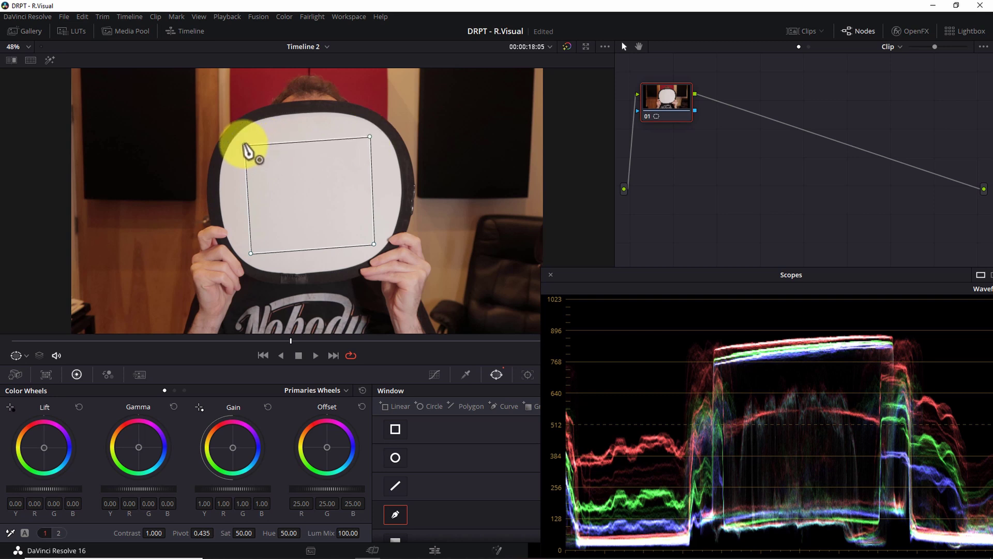
pyautogui.click(245, 146)
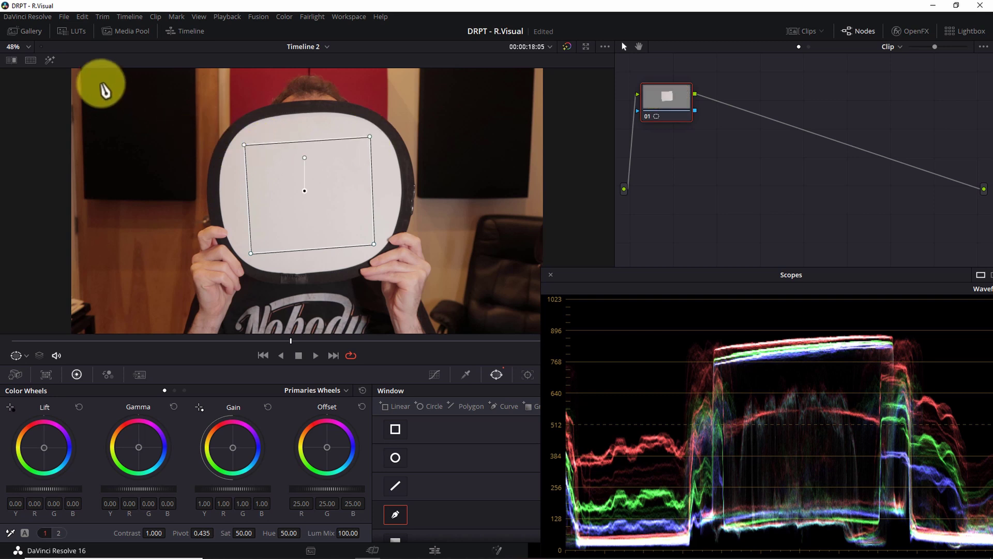
pyautogui.click(50, 59)
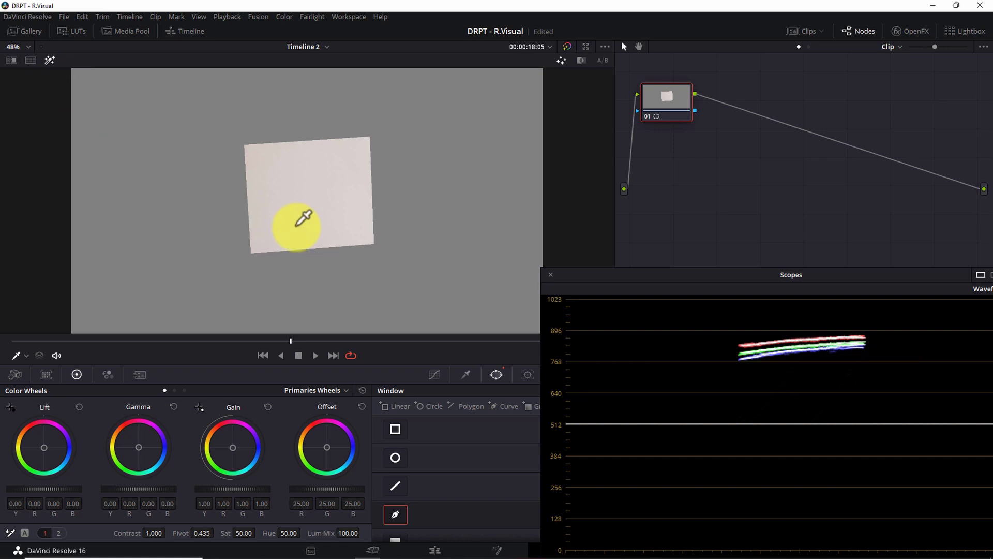
# Try neutralising the white card by sampling it with the white balance picker, and reset the node's grade
pyautogui.moveTo(713, 273); pyautogui.dragTo(664, 271)
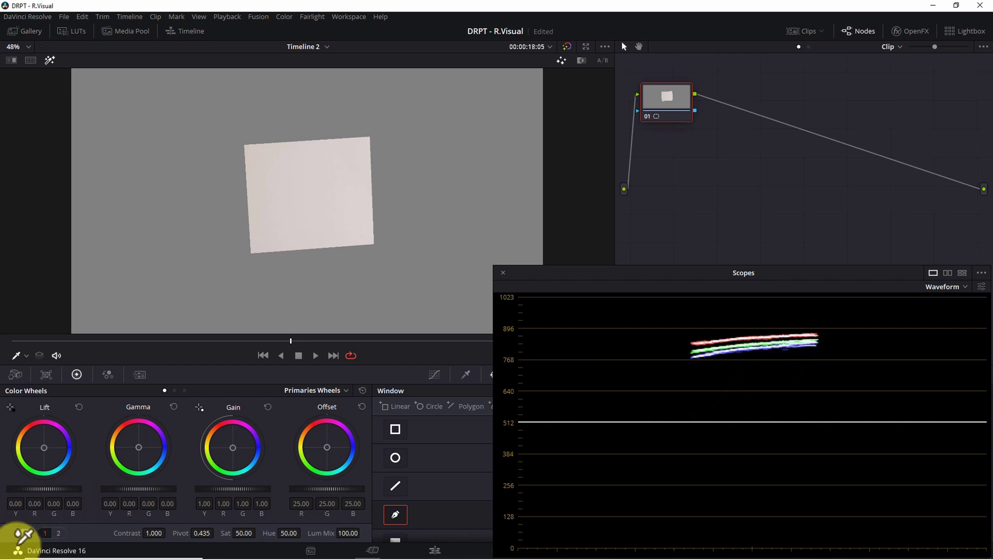
pyautogui.click(293, 231)
pyautogui.moveTo(293, 231); pyautogui.dragTo(321, 195)
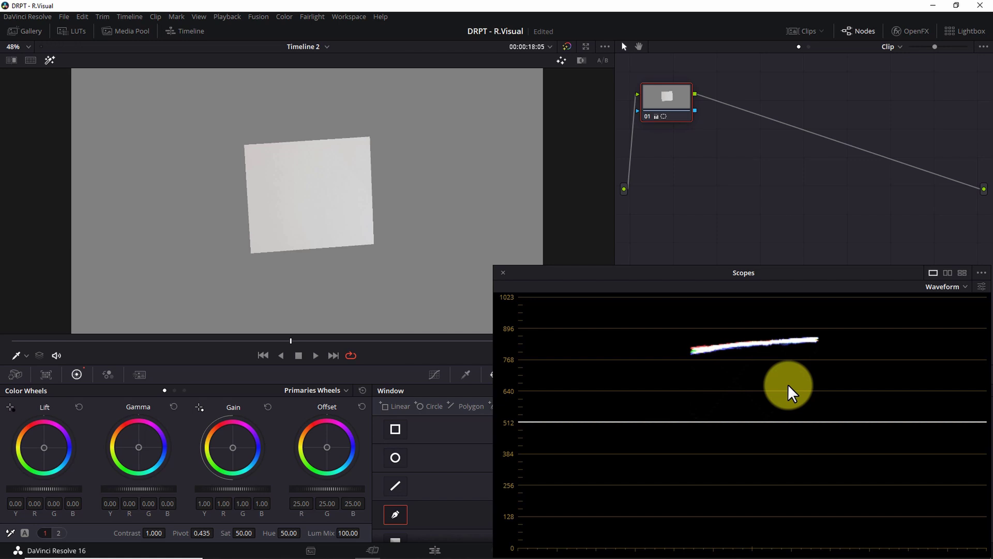
pyautogui.rightClick(676, 108)
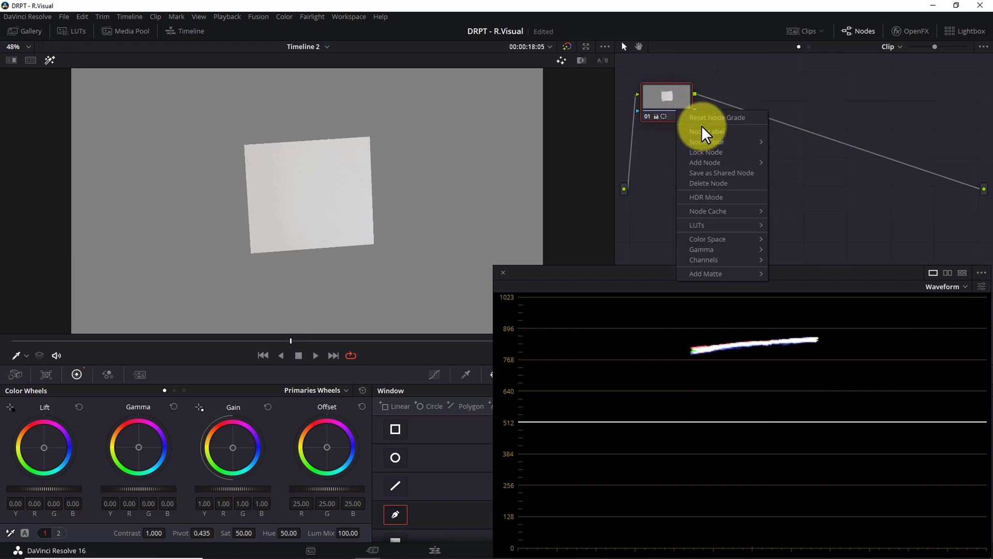
pyautogui.click(699, 113)
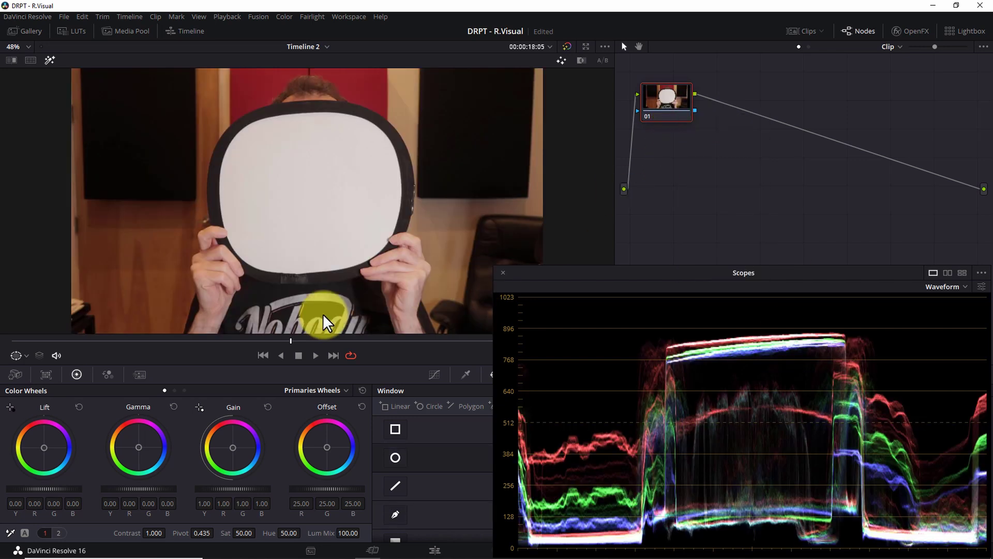
# Switch to Primaries Bars and balance the white card's Gain with red at 0.96, green at 1.00 and blue at 1.02
pyautogui.click(173, 390)
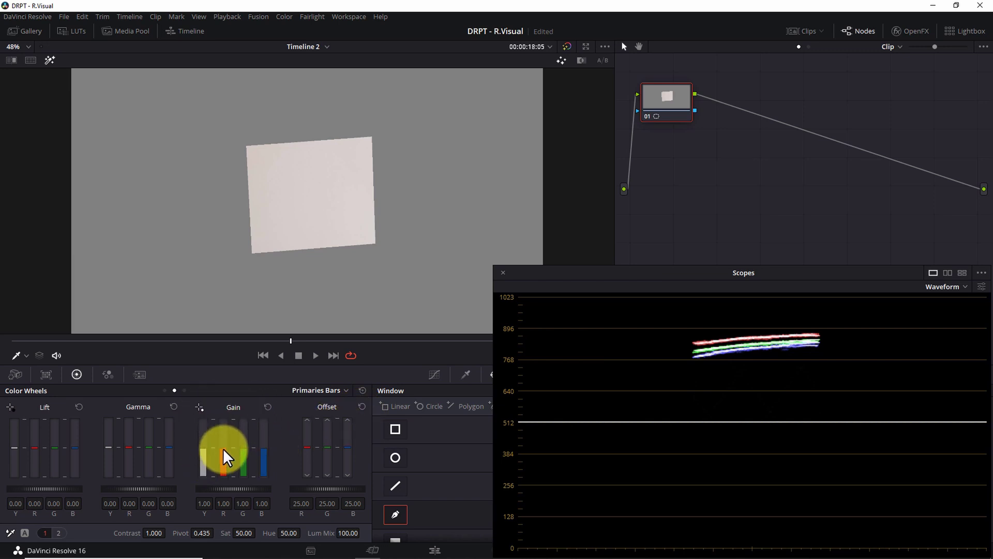
pyautogui.moveTo(222, 448); pyautogui.dragTo(224, 452)
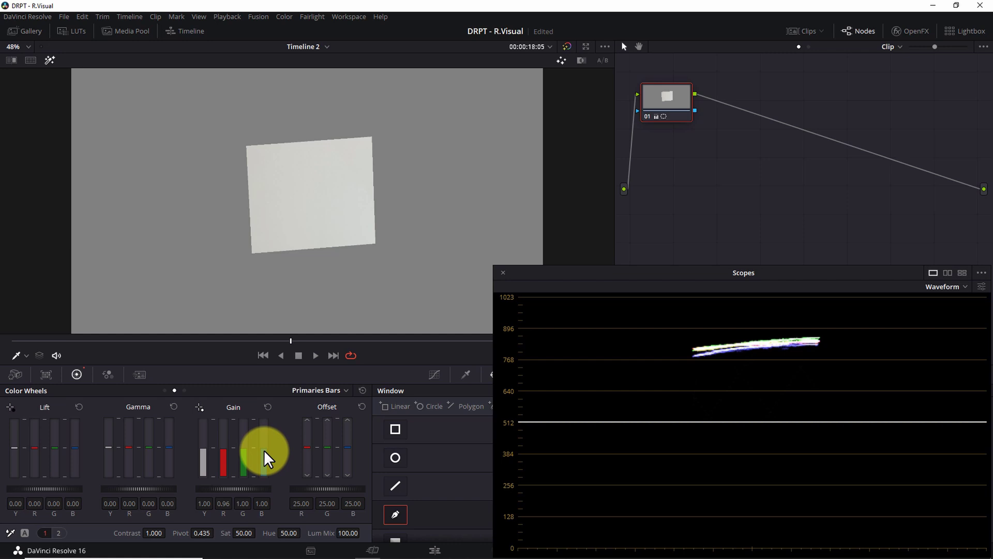
pyautogui.moveTo(264, 449); pyautogui.dragTo(264, 447)
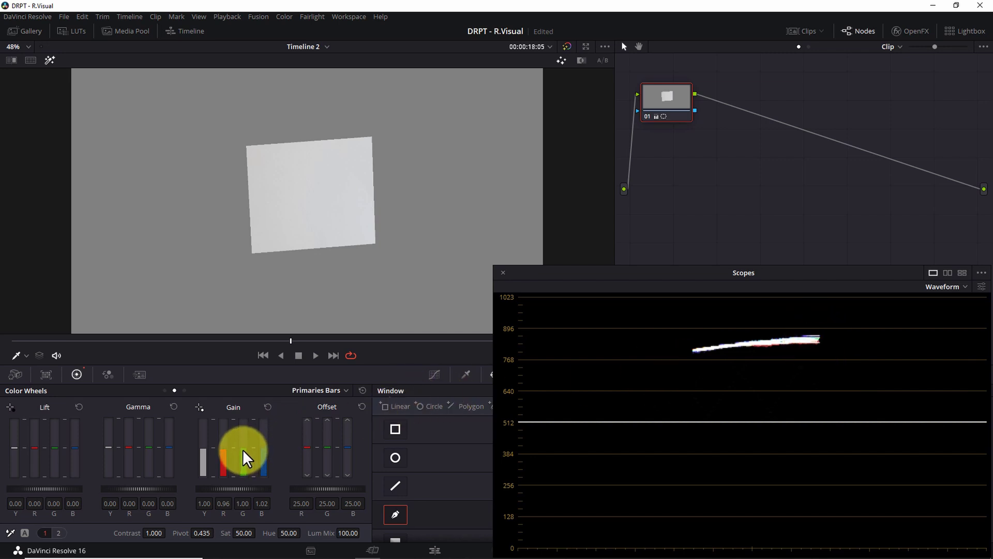
pyautogui.moveTo(243, 449); pyautogui.dragTo(245, 449)
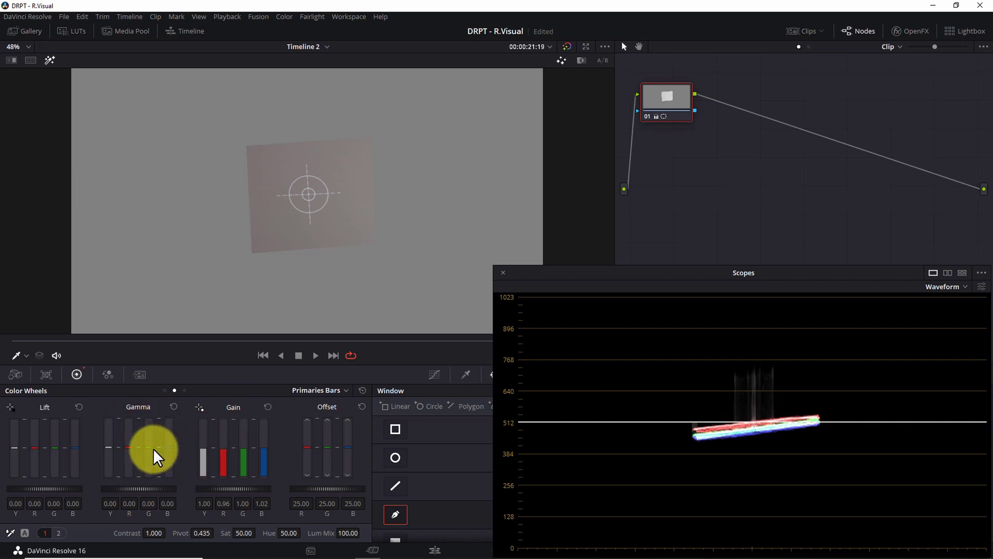
# Balance the grey card's Gamma at 00:00:21:19 by setting red to -0.01 and fine-tuning blue and green
pyautogui.moveTo(129, 446); pyautogui.dragTo(131, 452)
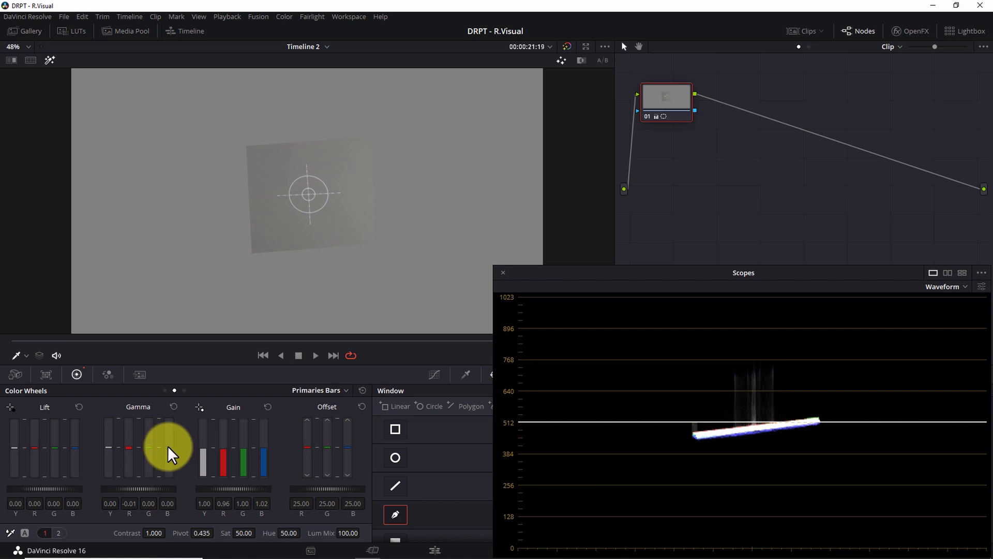
pyautogui.moveTo(168, 446); pyautogui.dragTo(170, 443)
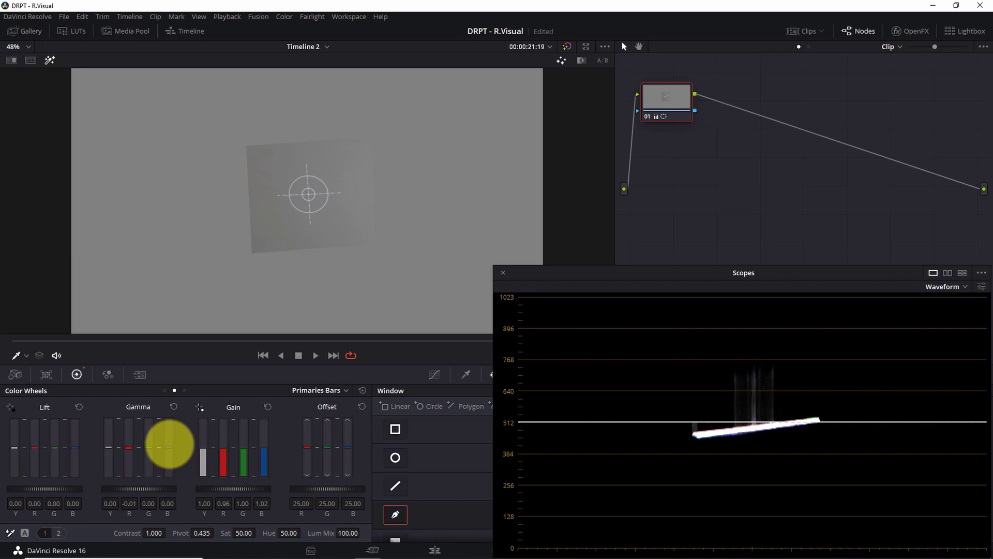
pyautogui.moveTo(150, 447); pyautogui.dragTo(151, 449)
pyautogui.click(358, 461)
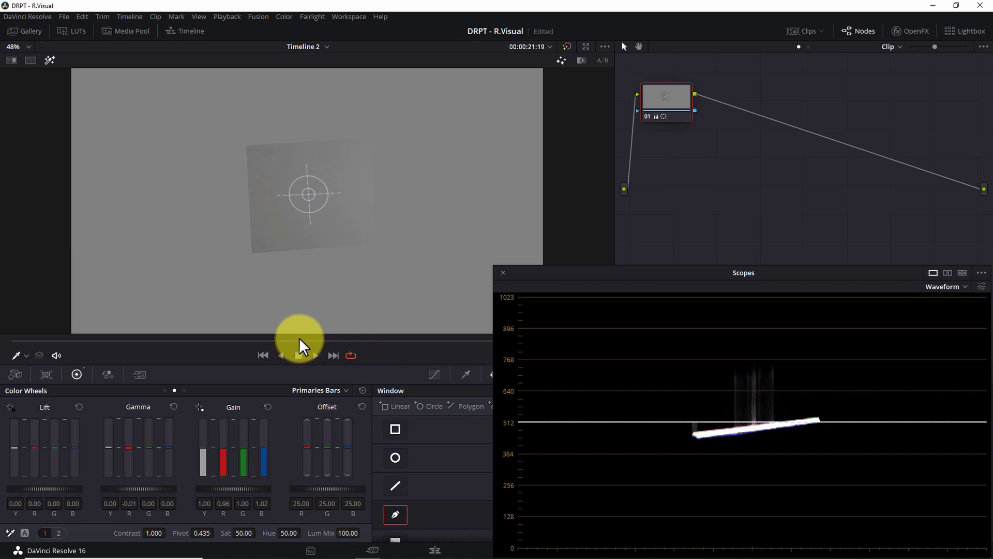
# Set red Gain to 0.97 on the white card at 00:00:18:15 and red Gamma to -0.02 on the grey card at 00:00:22:01
pyautogui.click(318, 340)
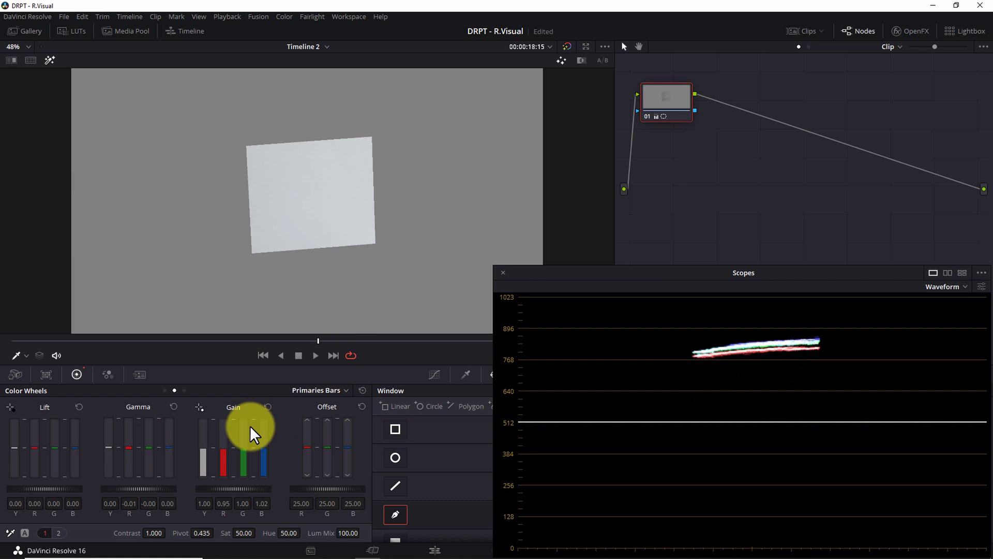
pyautogui.moveTo(221, 446); pyautogui.dragTo(223, 445)
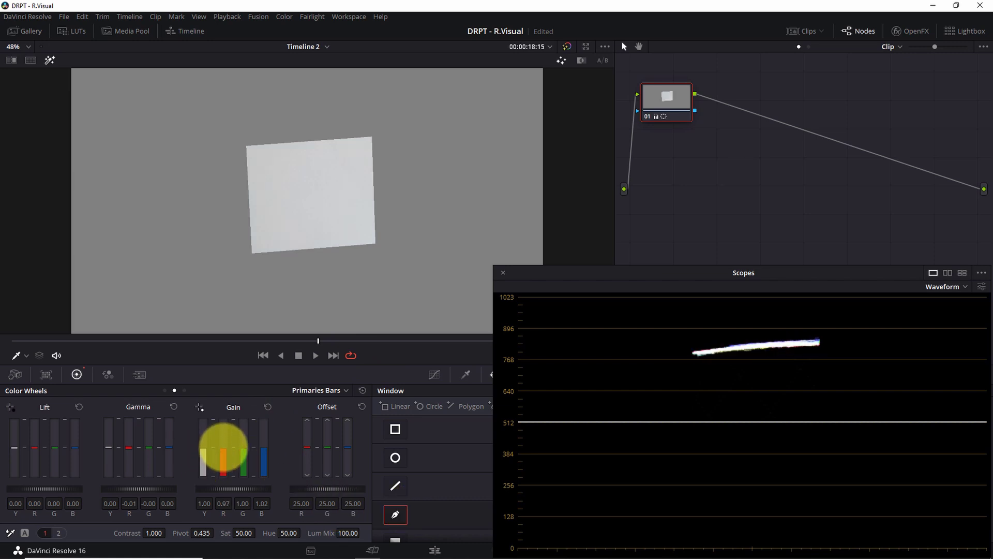
pyautogui.click(441, 340)
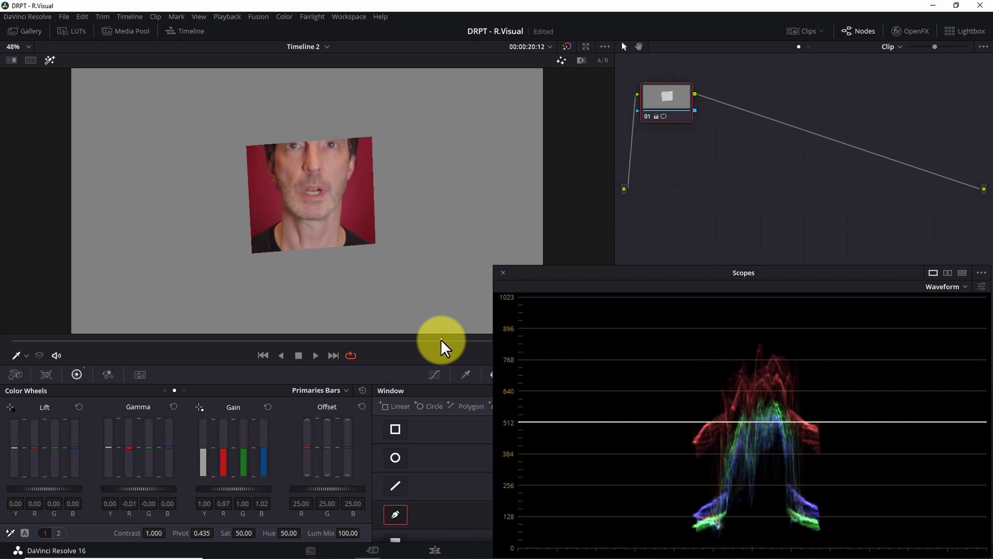
pyautogui.moveTo(443, 339); pyautogui.dragTo(542, 346)
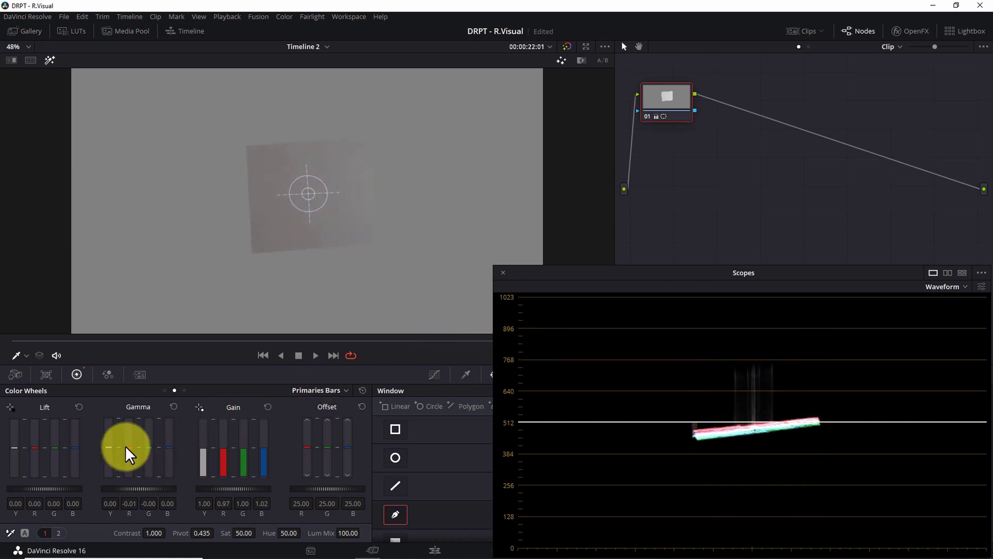
pyautogui.moveTo(125, 445); pyautogui.dragTo(129, 448)
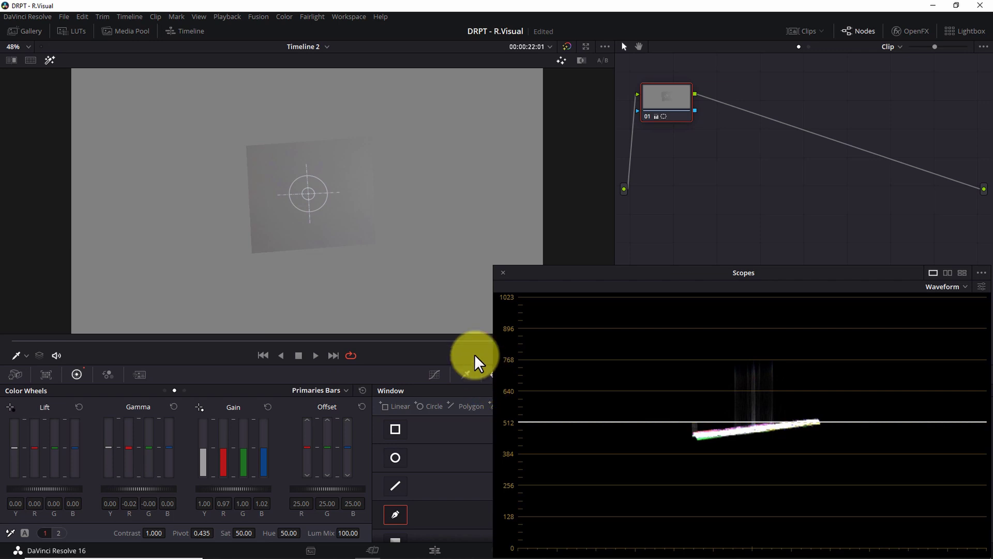
# Shift the scopes window aside and move the curve window from the grey card onto the black panel beside the wooden door
pyautogui.moveTo(528, 274); pyautogui.dragTo(564, 269)
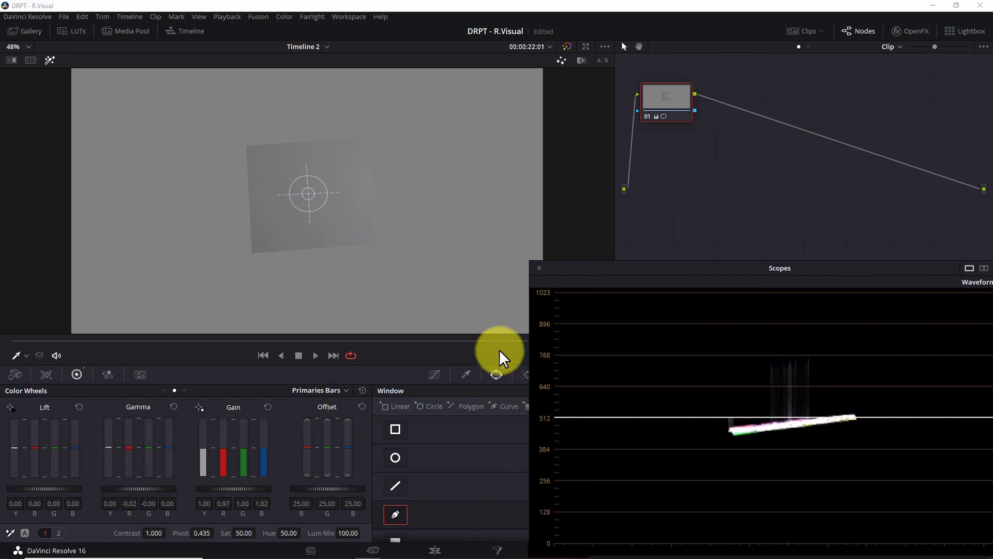
pyautogui.click(463, 374)
pyautogui.click(492, 375)
pyautogui.moveTo(306, 192); pyautogui.dragTo(132, 139)
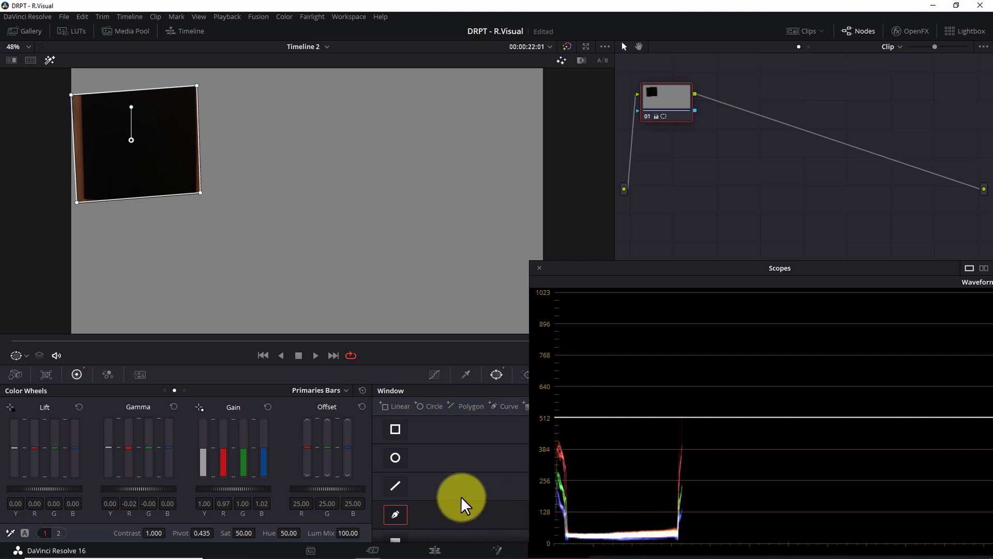
# Move the curve window back onto the card and lower the white card's overall Gain at 00:00:18:14, with luminance at 0.98 and red at 0.95
pyautogui.moveTo(162, 166); pyautogui.dragTo(164, 167)
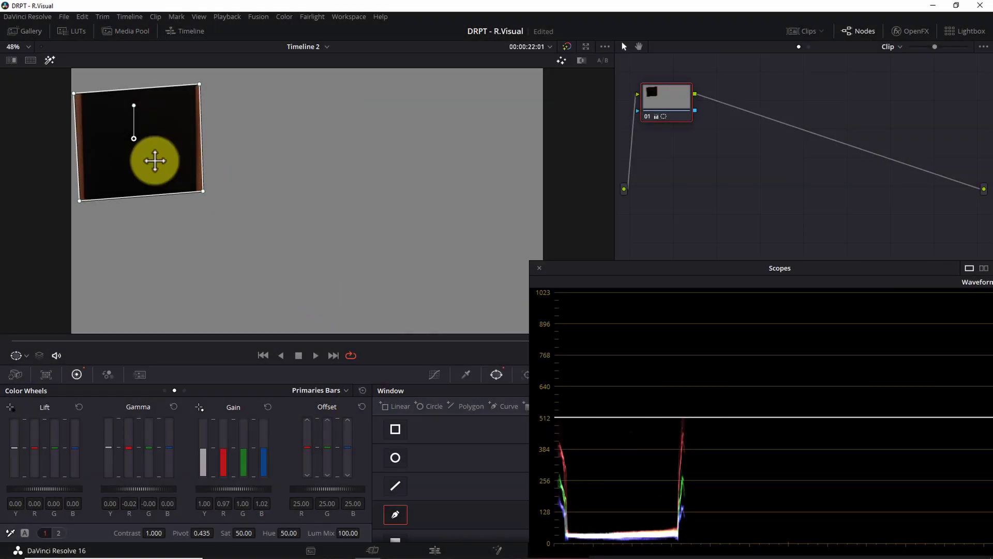
pyautogui.moveTo(135, 138); pyautogui.dragTo(300, 190)
pyautogui.click(315, 340)
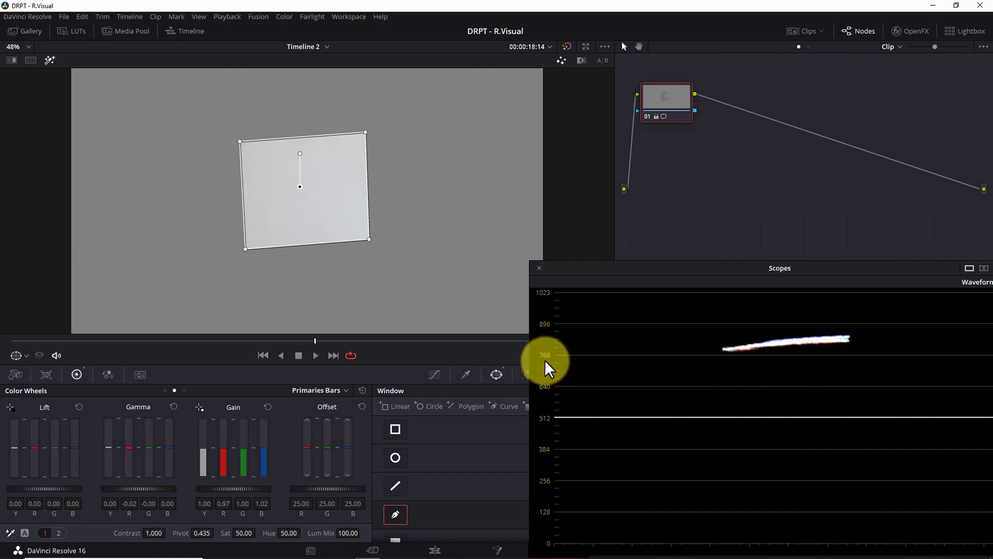
pyautogui.moveTo(250, 489); pyautogui.dragTo(190, 500)
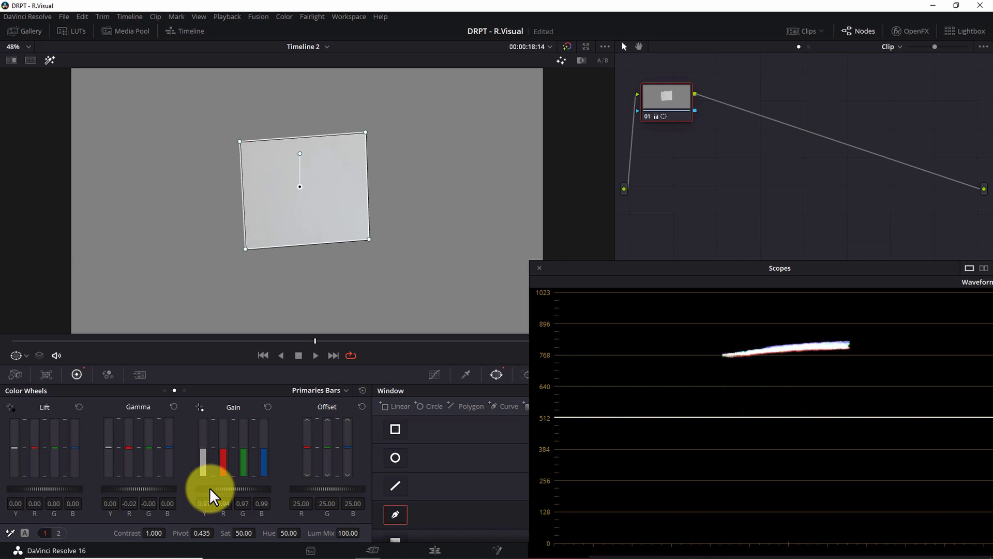
pyautogui.moveTo(210, 487); pyautogui.dragTo(323, 534)
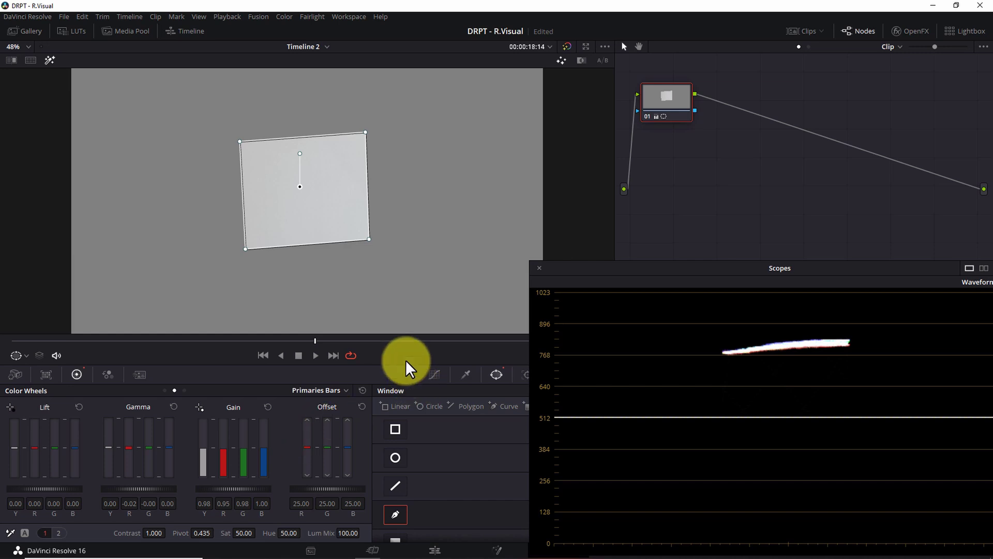
# Lower the grey card's overall Gamma at 00:00:21:23 to luminance -0.06, red -0.09, green -0.07 and blue -0.06
pyautogui.moveTo(389, 340); pyautogui.dragTo(537, 347)
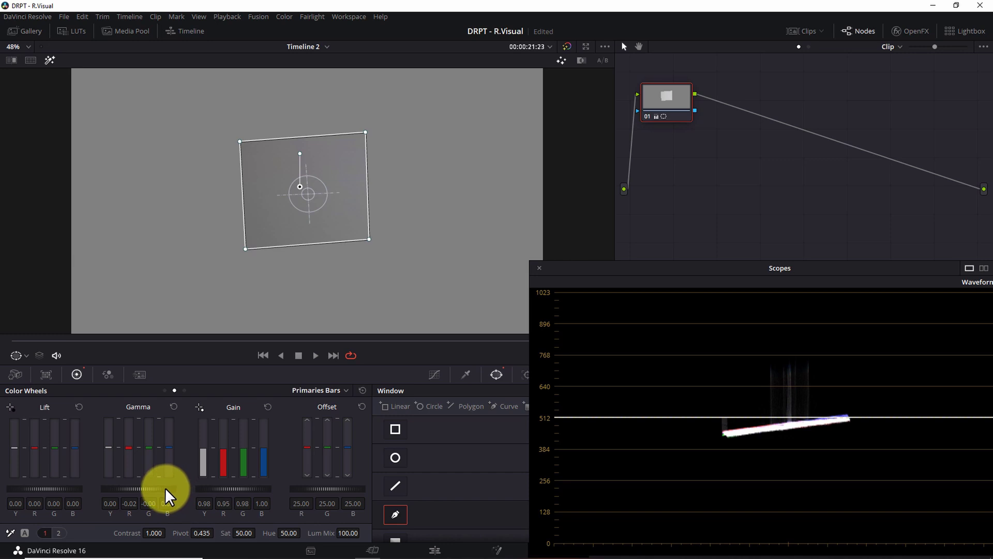
pyautogui.moveTo(166, 487); pyautogui.dragTo(75, 497)
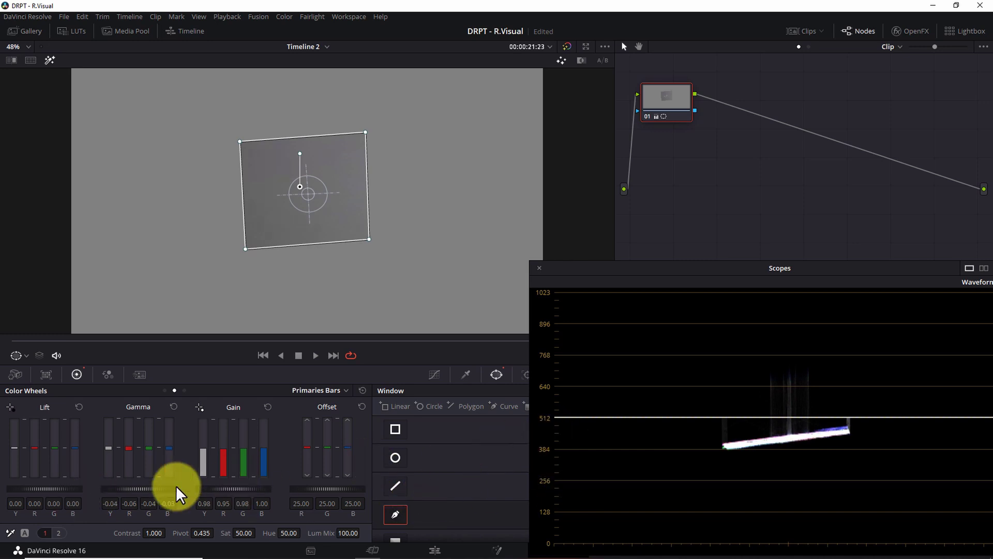
pyautogui.moveTo(162, 488); pyautogui.dragTo(66, 487)
pyautogui.moveTo(218, 488); pyautogui.dragTo(127, 491)
pyautogui.click(386, 428)
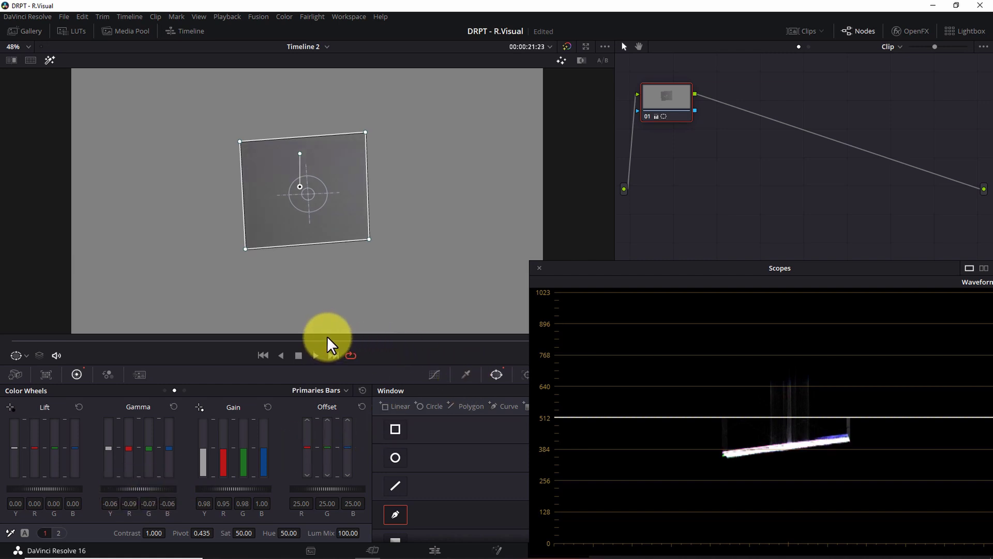
# Fine-tune the white card's balance at 00:00:18:18 by setting red Gain to 0.96
pyautogui.click(327, 338)
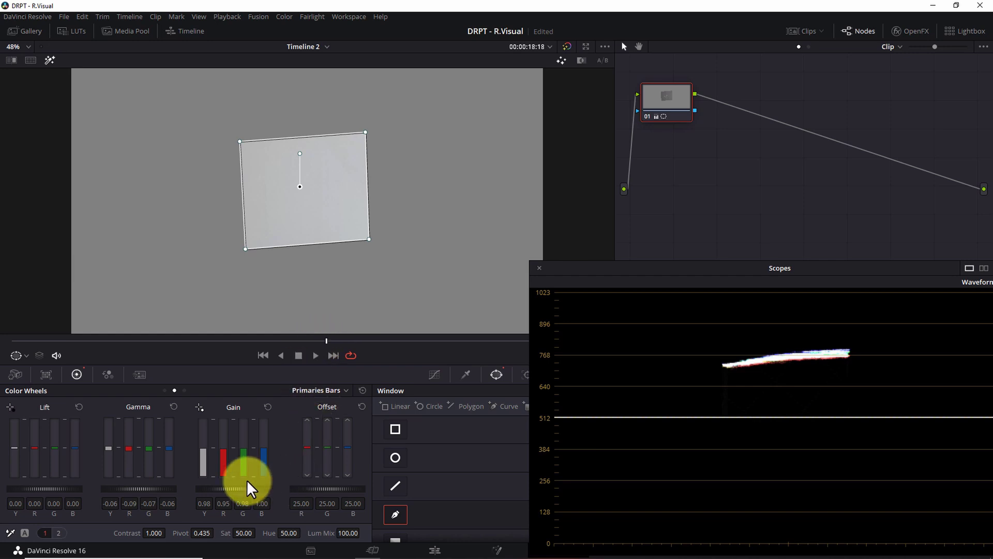
pyautogui.moveTo(233, 489); pyautogui.dragTo(266, 487)
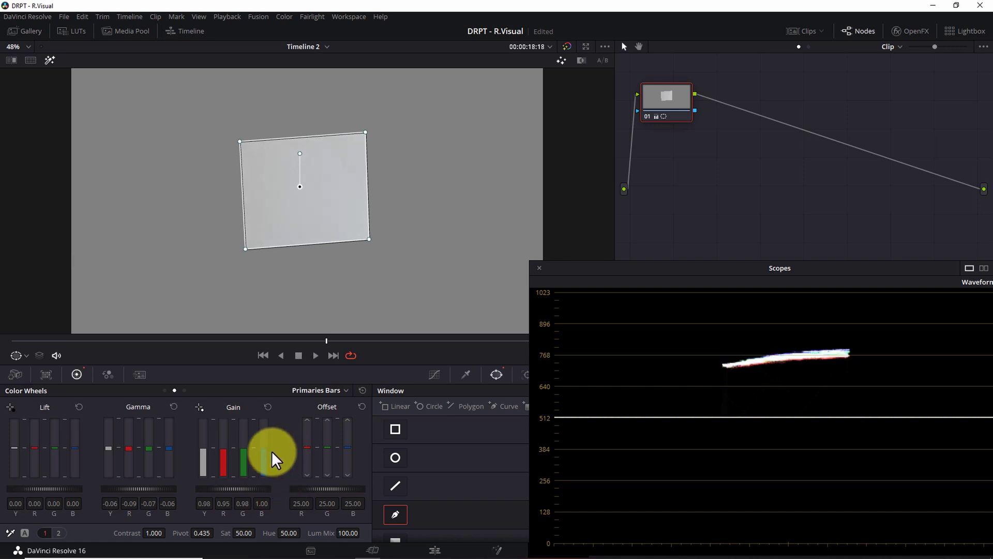
pyautogui.moveTo(220, 448); pyautogui.dragTo(218, 444)
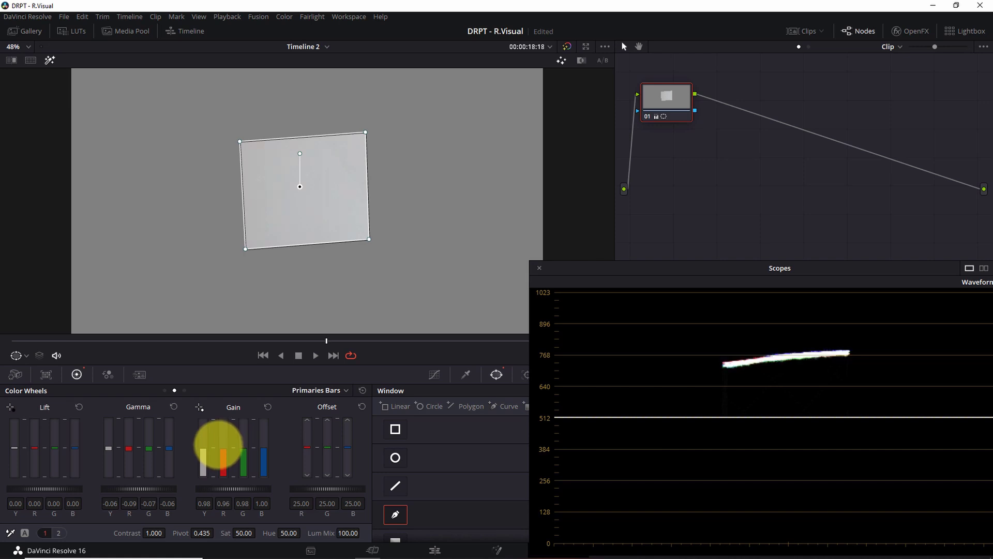
# Move the curve window onto the black panel beside the wooden door at 00:00:21:18 and raise the overall Lift to 0.01
pyautogui.click(523, 341)
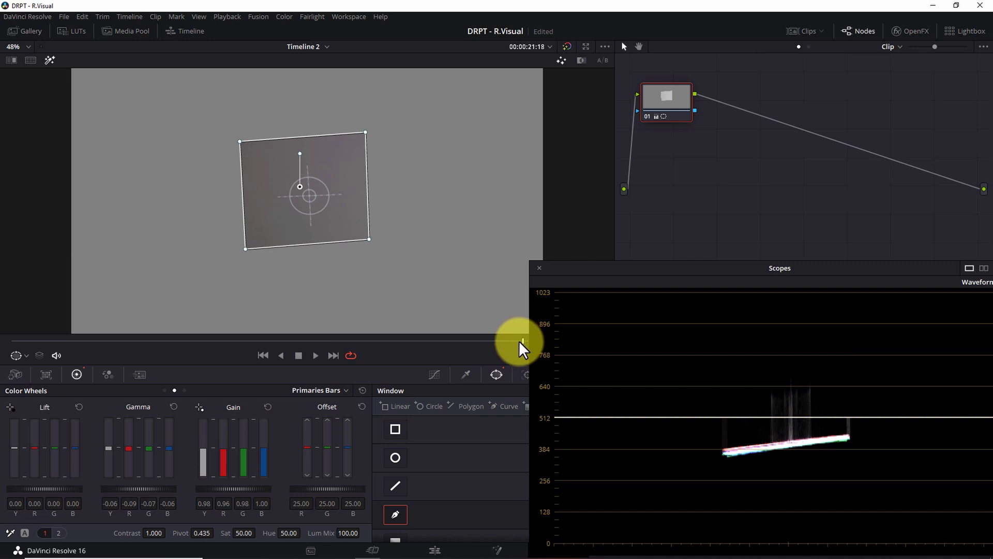
pyautogui.moveTo(300, 190); pyautogui.dragTo(136, 130)
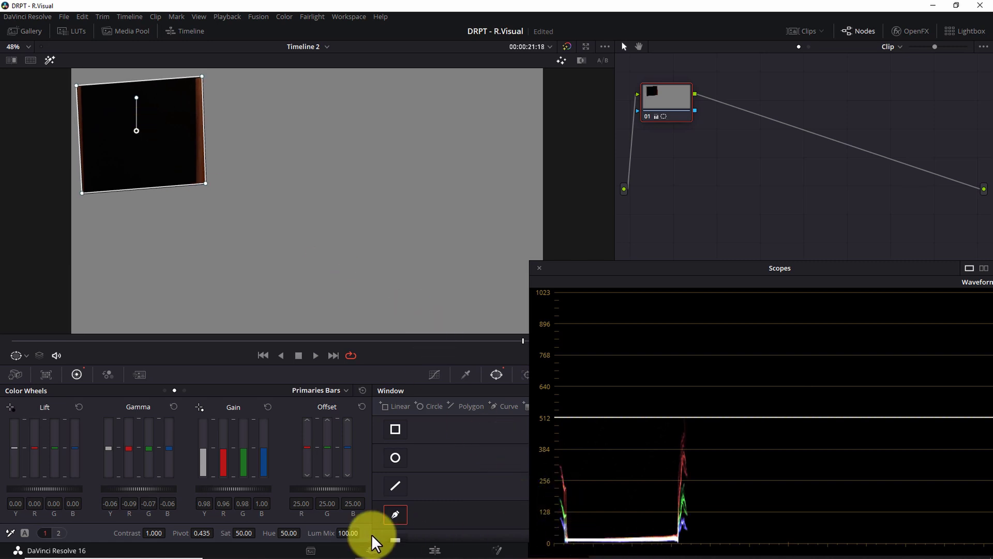
pyautogui.moveTo(42, 487); pyautogui.dragTo(44, 487)
pyautogui.moveTo(44, 489); pyautogui.dragTo(77, 489)
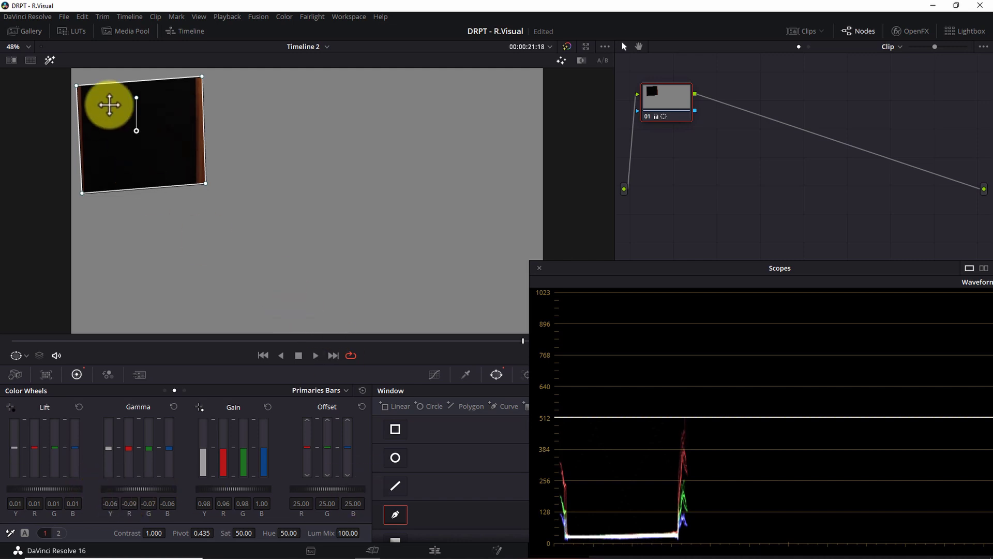
# Turn off the highlight view and the curve window, and go to the shot of the presenter's face at 00:00:15:14
pyautogui.click(51, 60)
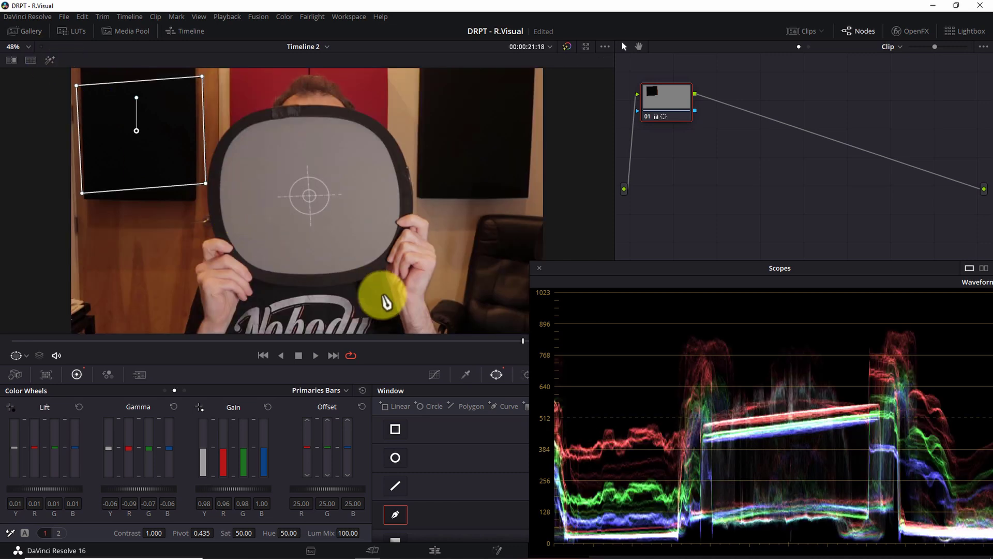
pyautogui.click(394, 513)
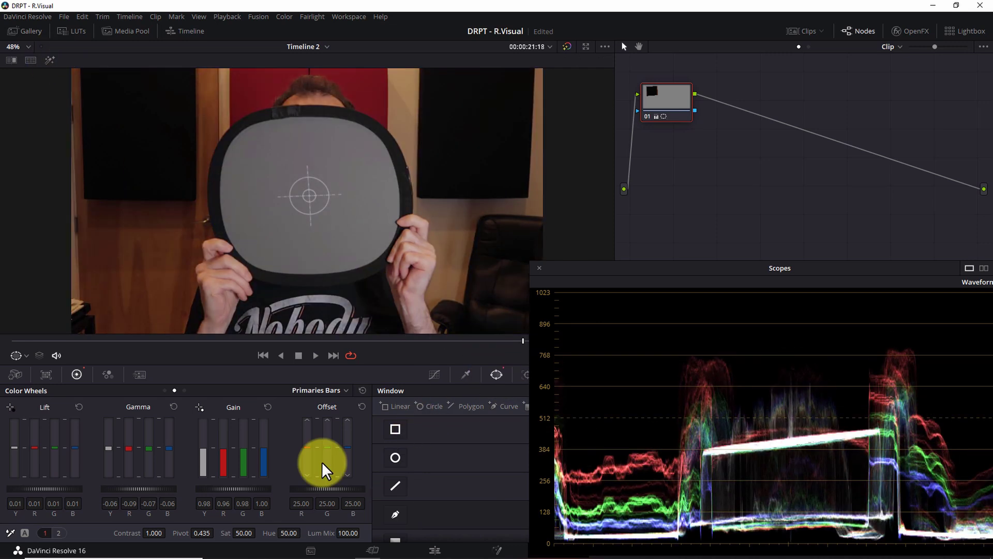
pyautogui.moveTo(98, 341)
pyautogui.mouseDown()
pyautogui.moveTo(61, 340)
pyautogui.moveTo(144, 345)
pyautogui.moveTo(117, 345)
pyautogui.mouseUp()
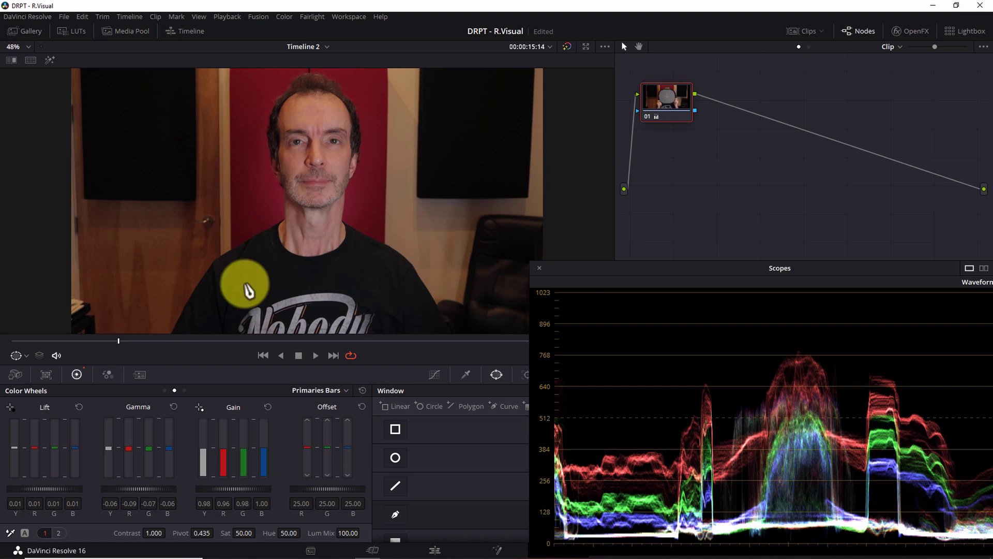
# Compare the balanced picture with the original by bypassing and re-enabling the grade
pyautogui.click(567, 46)
pyautogui.click(568, 45)
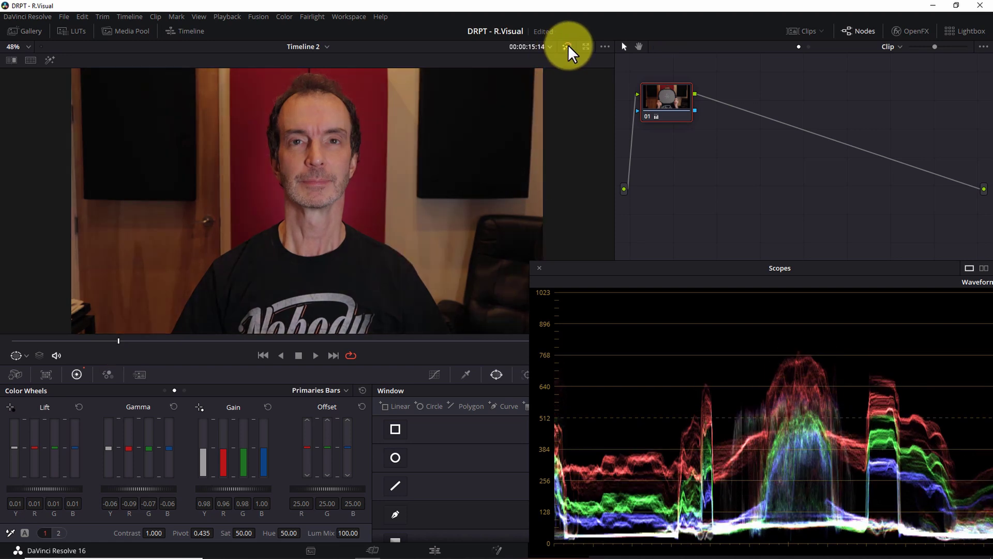
pyautogui.click(568, 44)
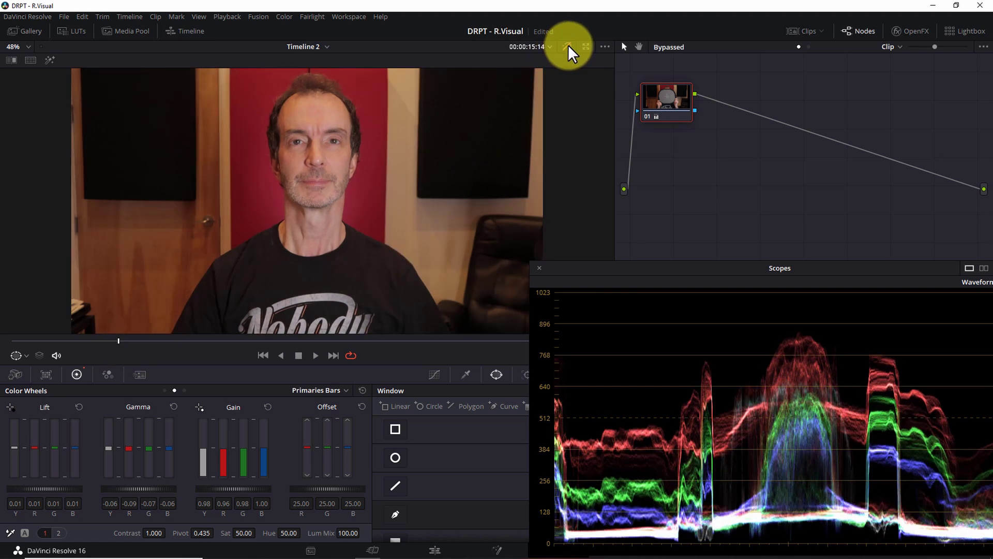
pyautogui.click(568, 44)
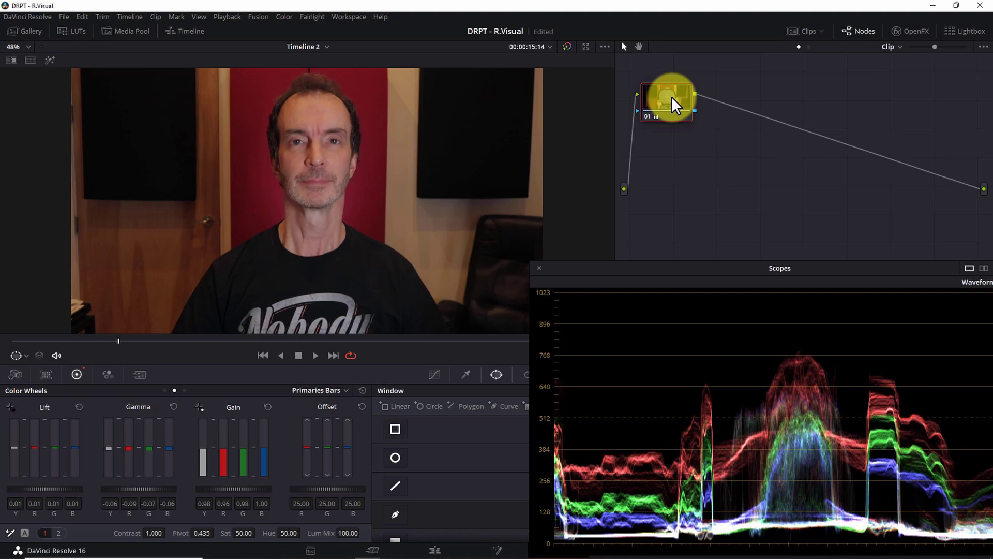
# Label node 01 as Balance
pyautogui.rightClick(671, 96)
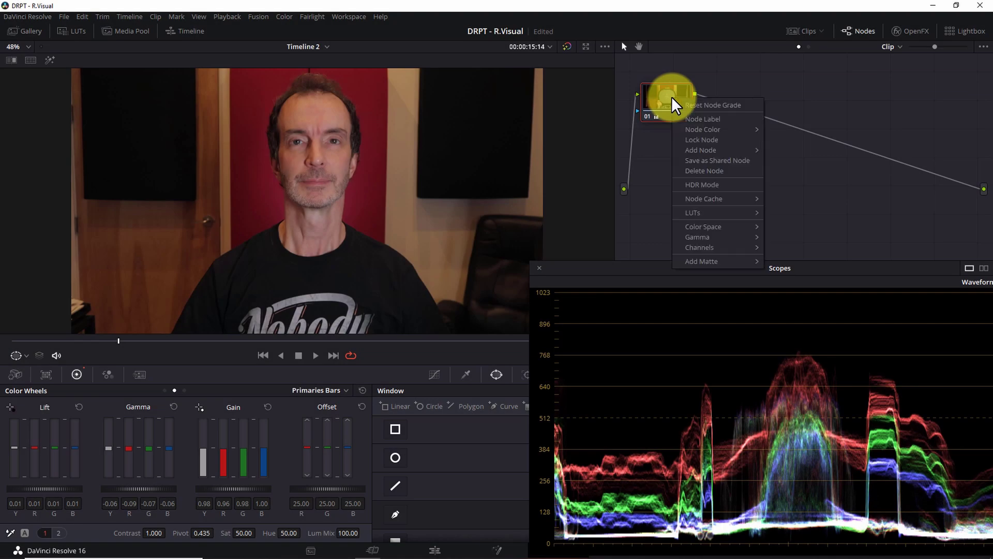
pyautogui.click(693, 117)
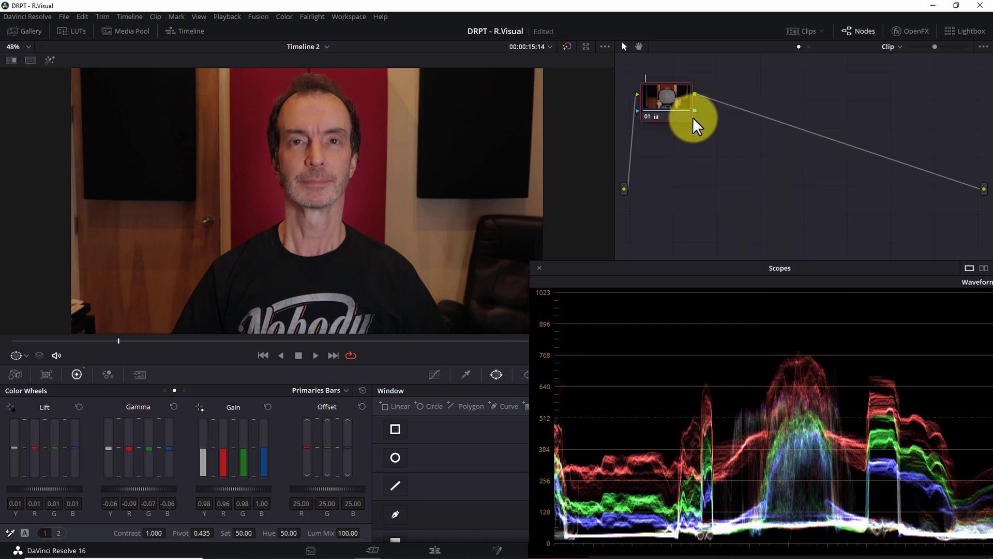
pyautogui.write('Balance')
pyautogui.press('Return')
# Add three serial nodes after the Balance node
pyautogui.hotkey('alt', 's')
pyautogui.hotkey('alt', 's')
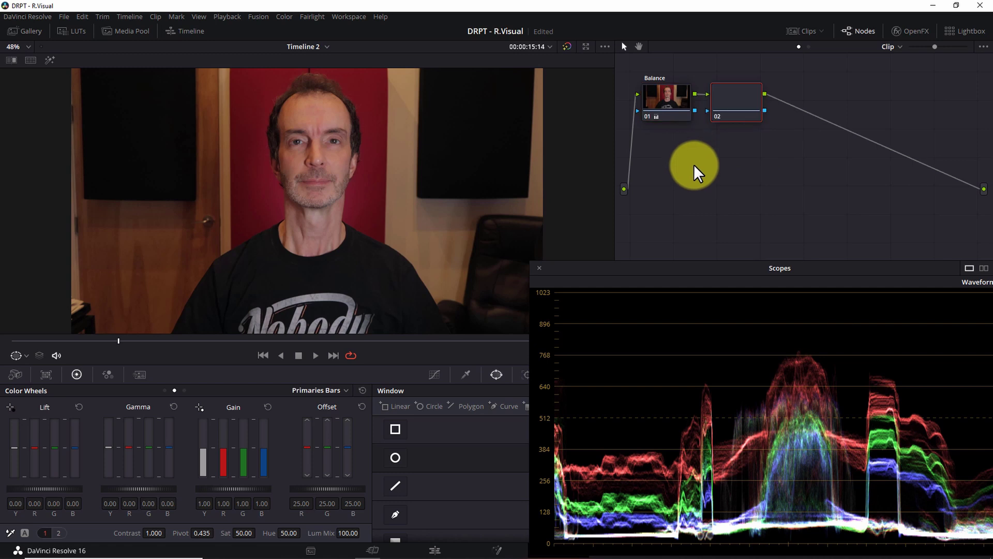
pyautogui.hotkey('alt', 's')
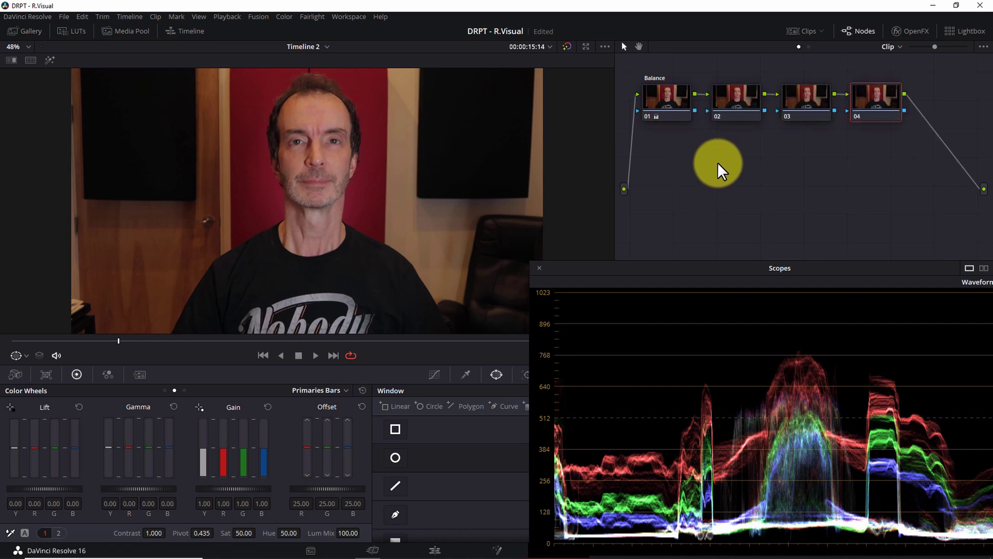
# On node 02, set the overall Gain to 1.05, the saturation to 55 and the colour temperature to -590
pyautogui.click(738, 98)
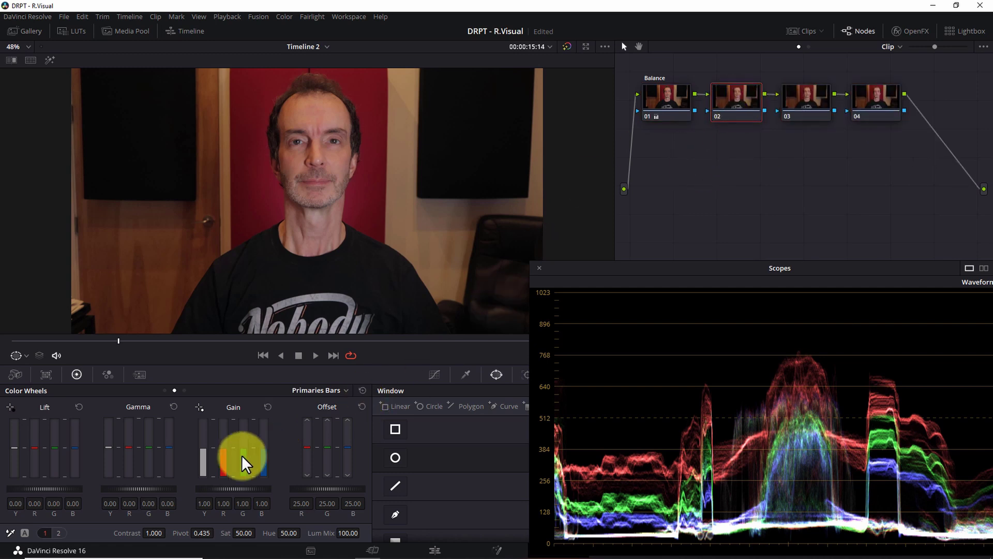
pyautogui.moveTo(232, 488); pyautogui.dragTo(279, 486)
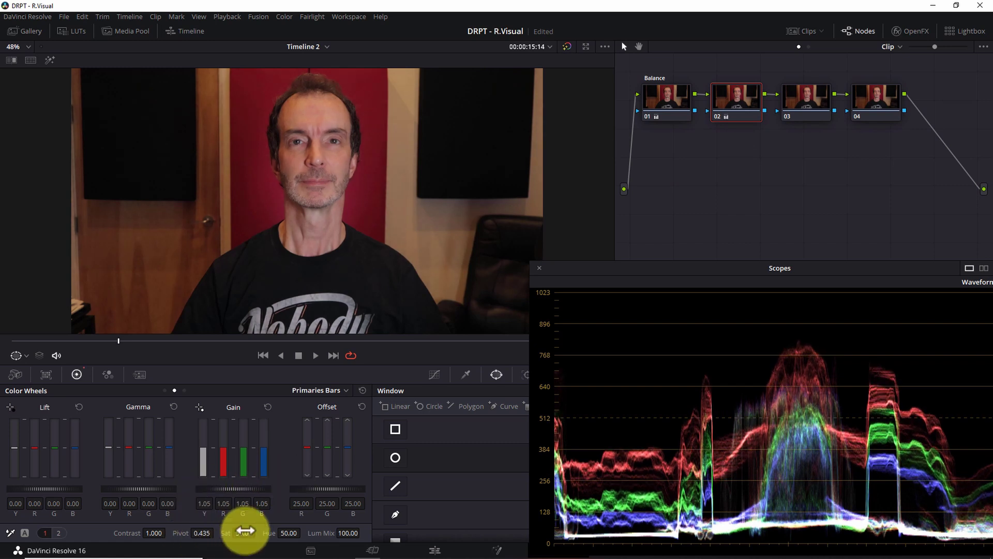
pyautogui.moveTo(245, 531); pyautogui.dragTo(249, 531)
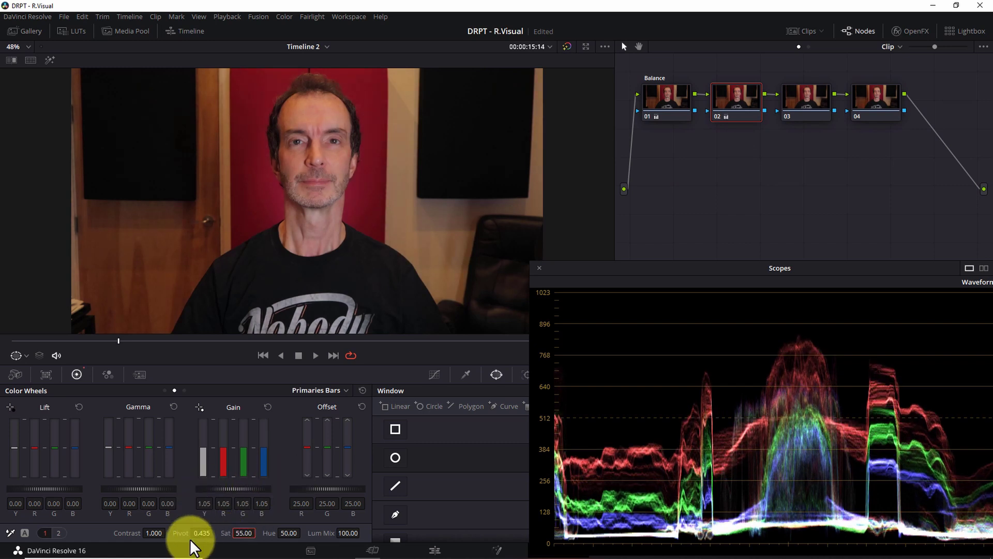
pyautogui.click(60, 533)
pyautogui.moveTo(111, 534); pyautogui.dragTo(81, 536)
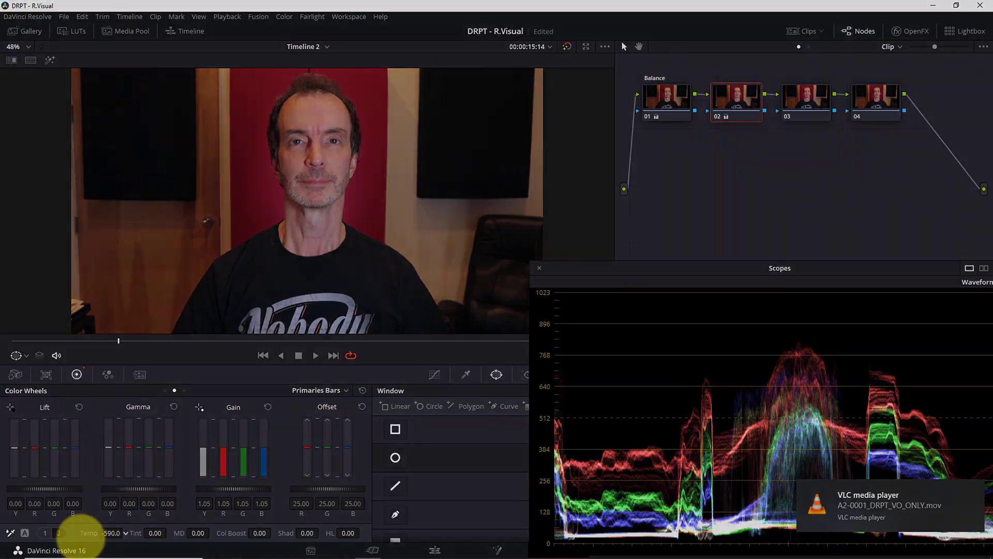